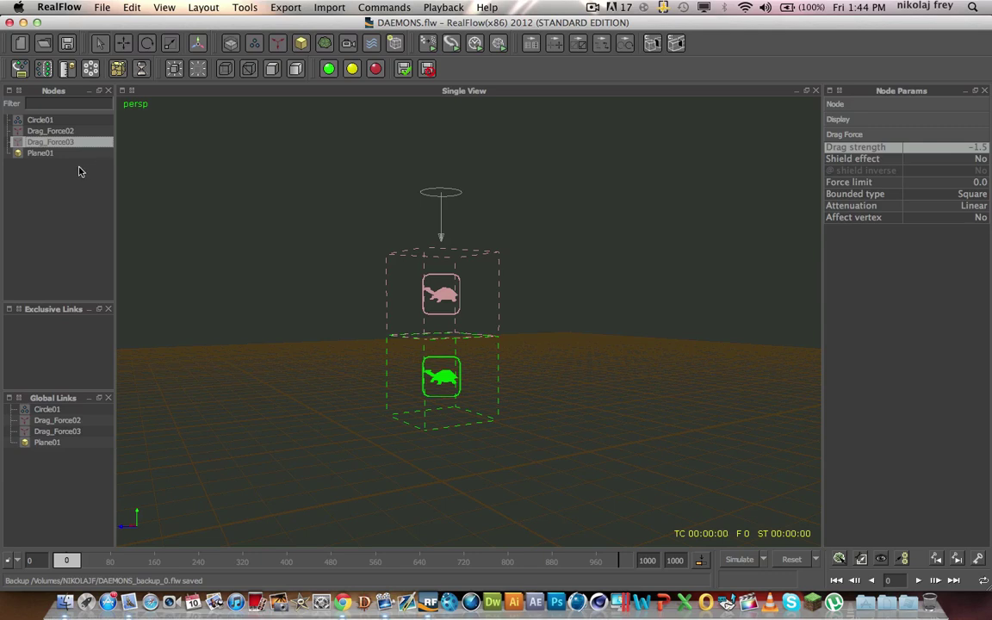
Deselect Drag_Force03 and select Drag_Force02 to check its 1.5 drag strength
click(70, 186)
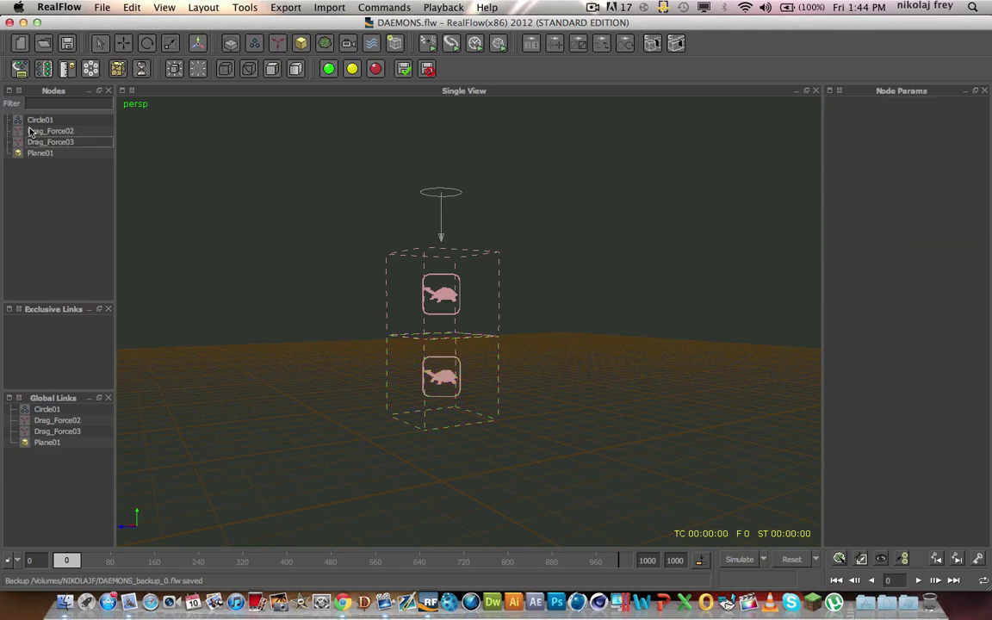
click(40, 132)
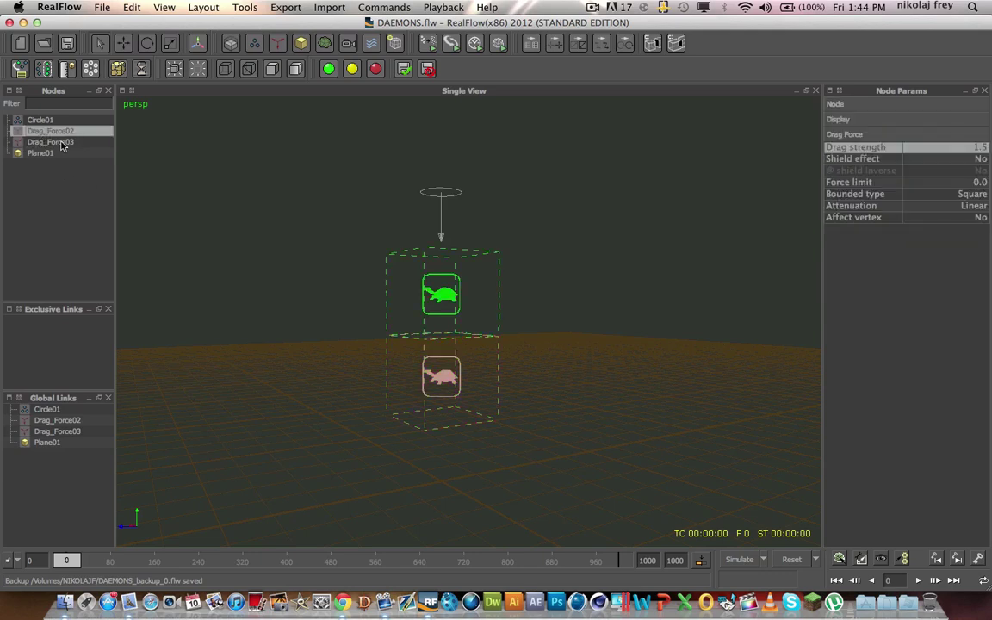
Confirm resetting all scene data, then close the Daemons list without adding a daemon
click(791, 560)
key(Return)
click(274, 45)
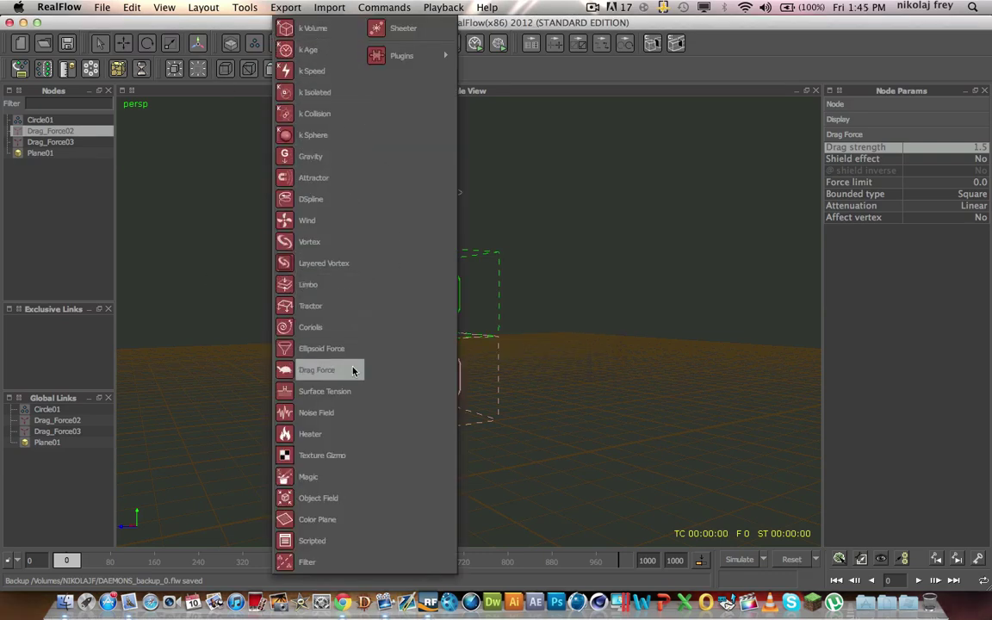
click(19, 168)
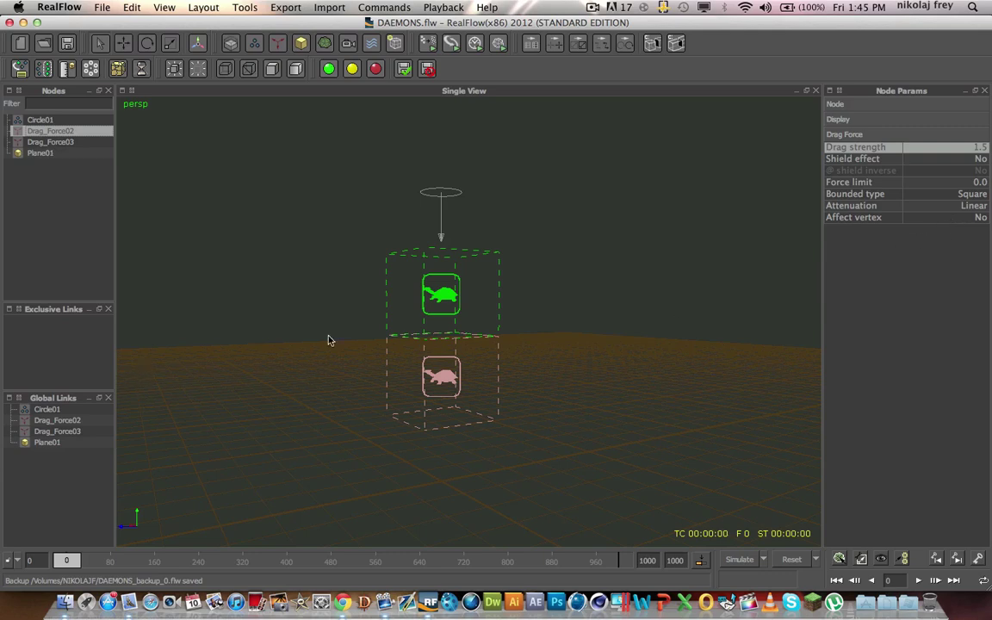
Reframe the view on the drag boxes, reset the scene and start the liquid simulation
scroll(416, 303, down, 5)
scroll(469, 342, up, 3)
scroll(465, 329, down, 4)
scroll(465, 329, up, 4)
scroll(466, 328, down, 3)
scroll(467, 328, up, 3)
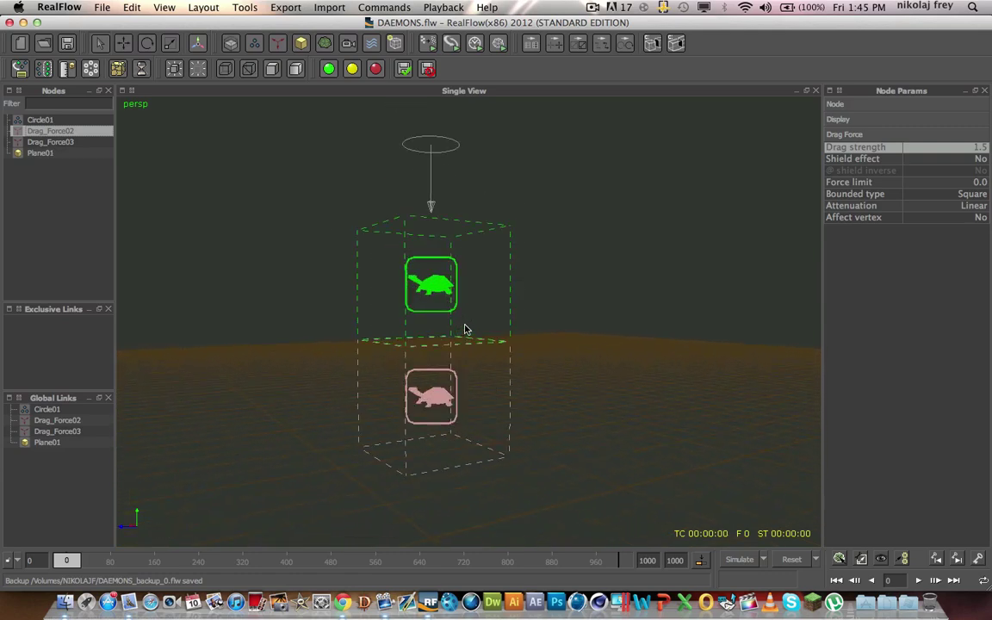
scroll(465, 329, down, 2)
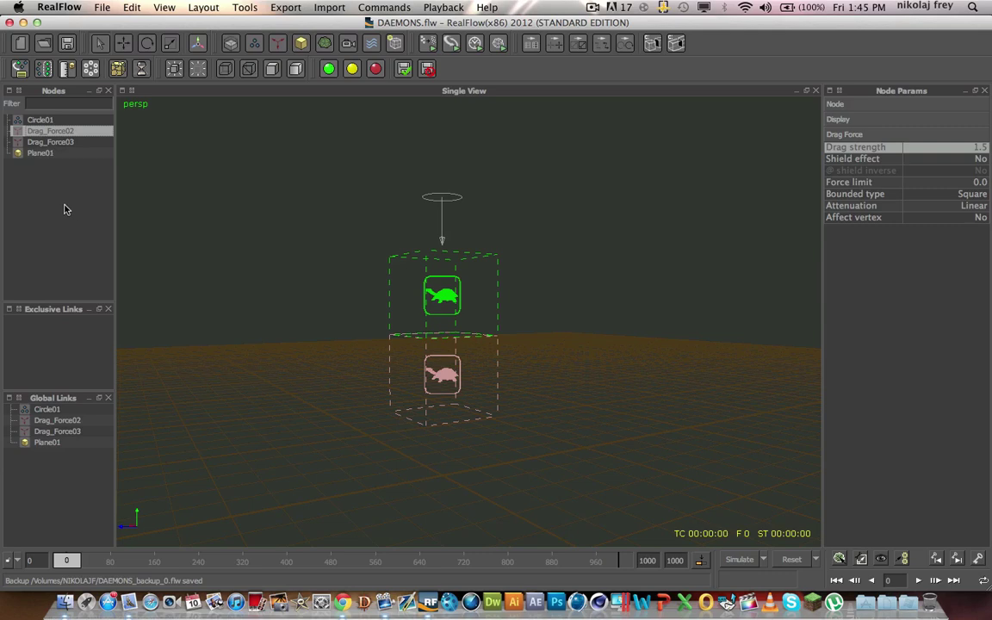
alt+middle_drag(353, 332, 416, 240)
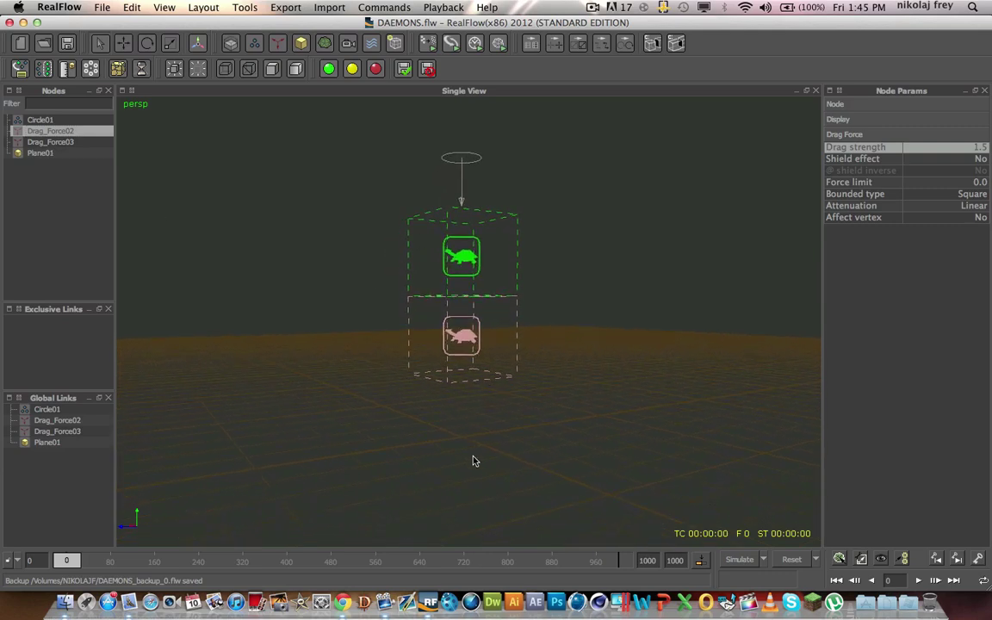
click(792, 560)
key(Return)
click(734, 561)
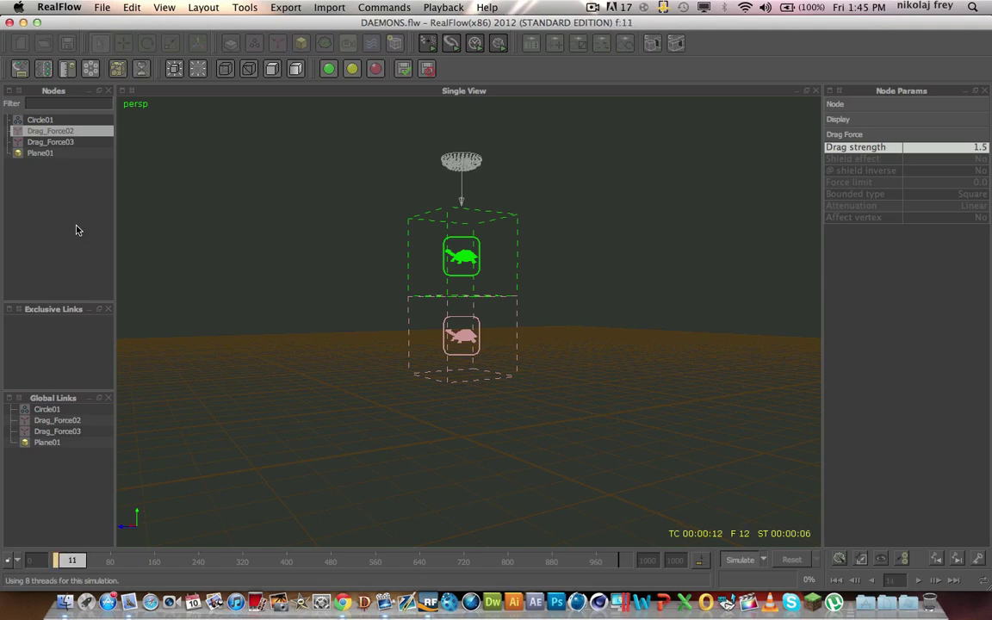
Select Circle01, orbit around the falling liquid, stop at frame 196 and select Drag_Force02
click(39, 120)
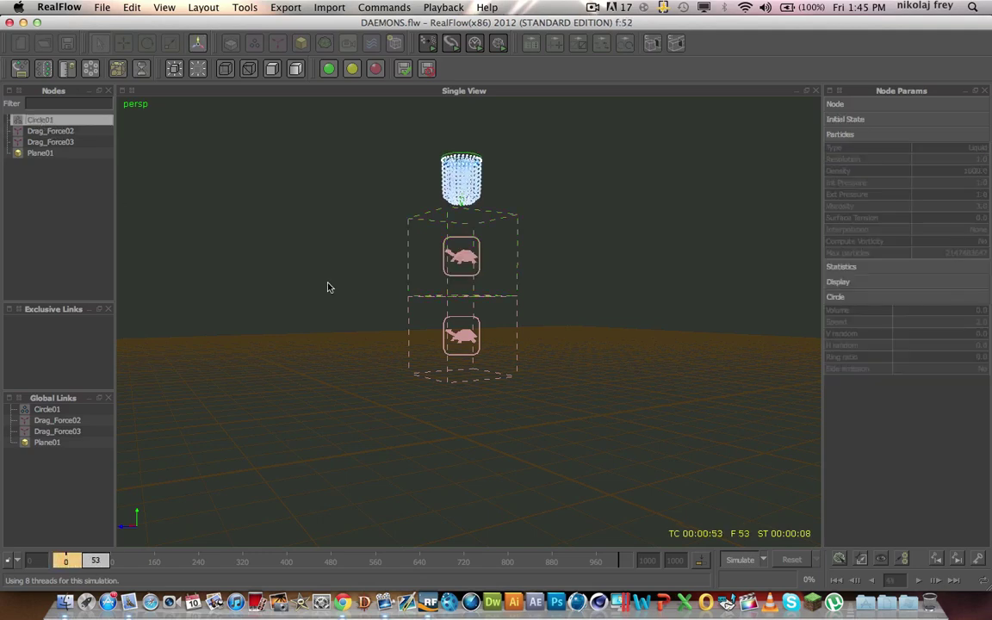
alt+drag(426, 275, 395, 255)
alt+right_drag(395, 255, 444, 240)
alt+drag(445, 239, 396, 302)
key(Escape)
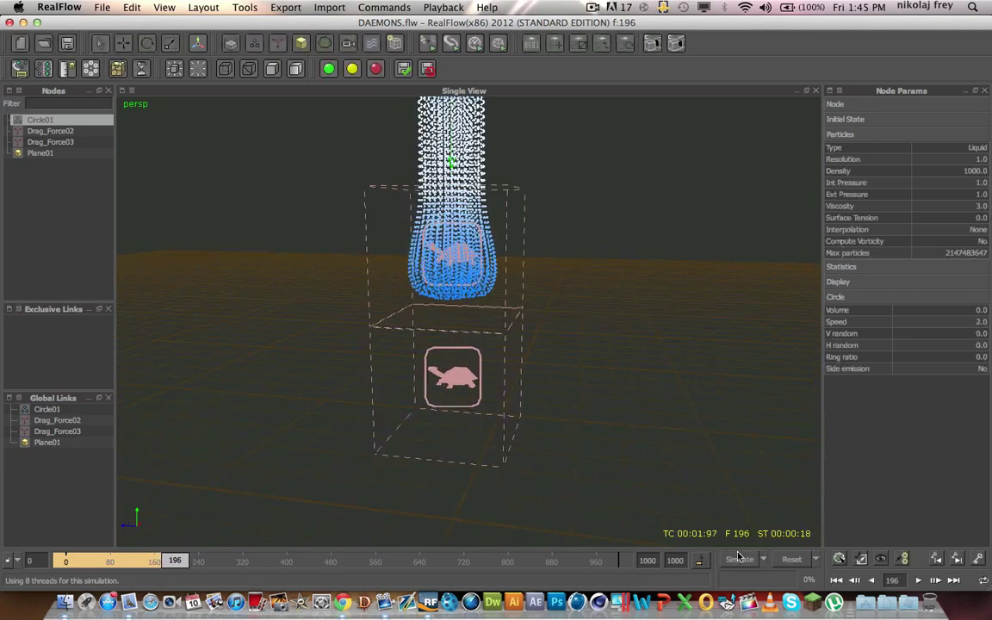
click(59, 132)
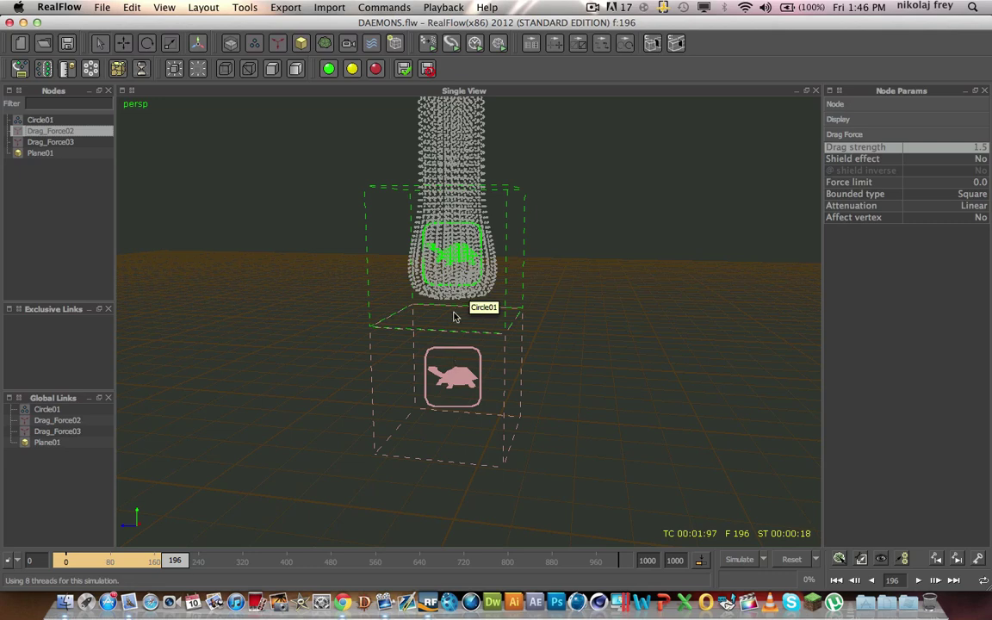
Compare front and perspective views, then resume the simulation from frame 196
alt+drag(457, 328, 474, 363)
key(2)
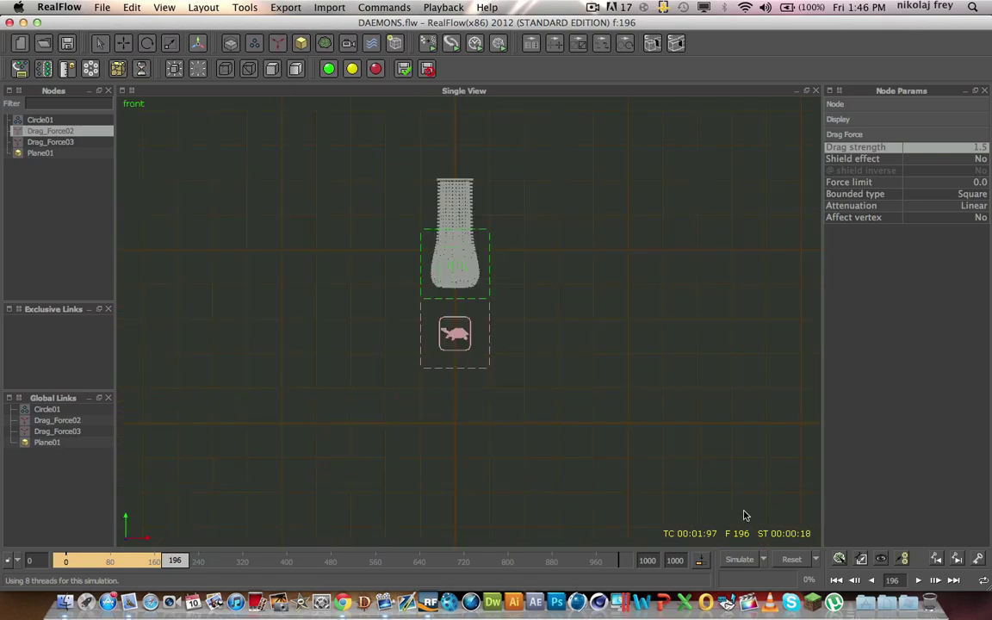
key(4)
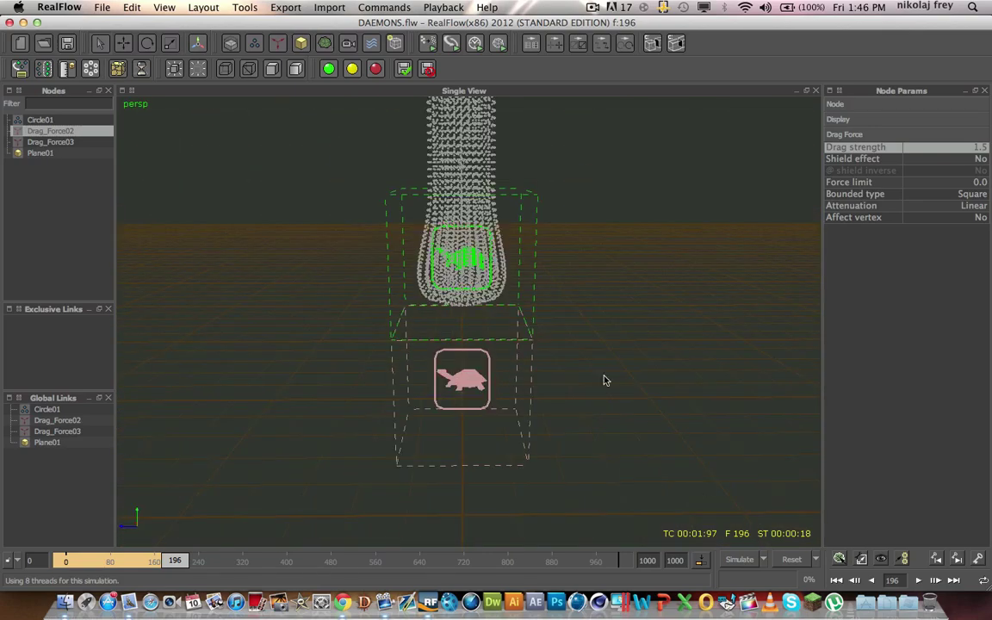
click(730, 556)
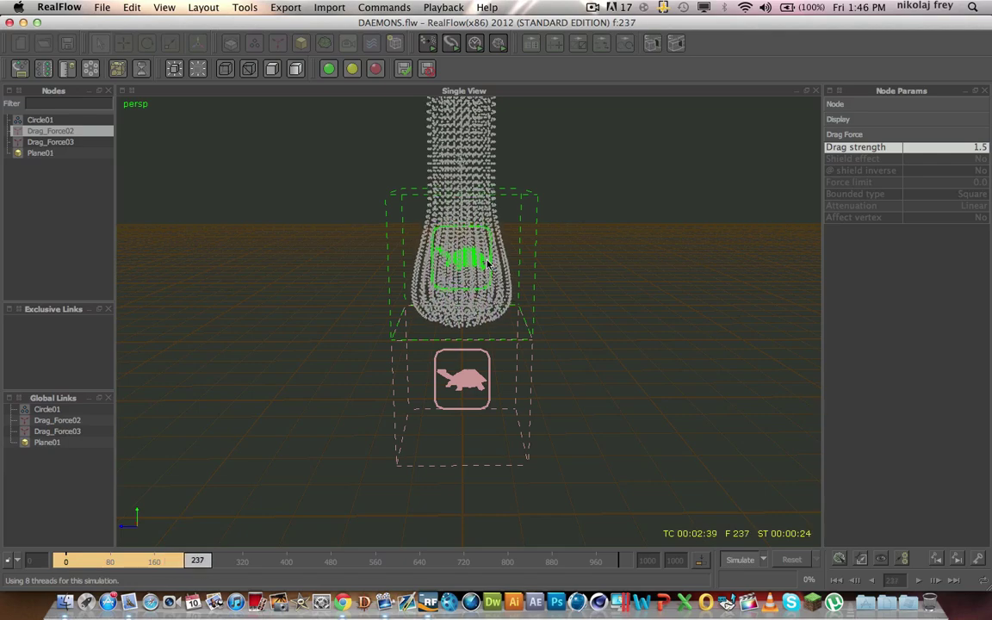
Highlight Circle01's particles, then tilt to front view to inspect the bulb-shaped liquid
click(40, 121)
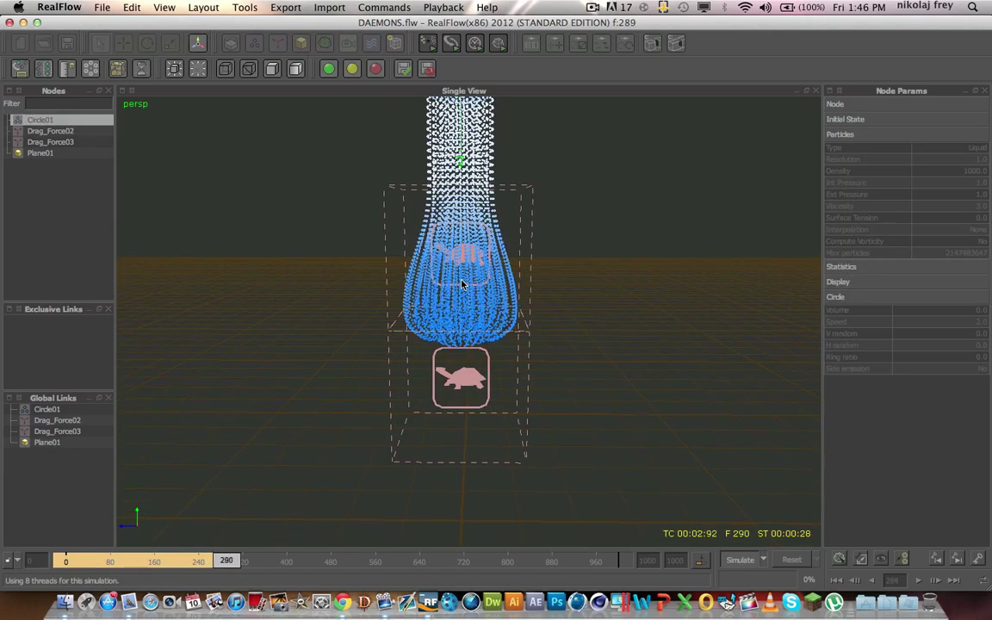
click(51, 160)
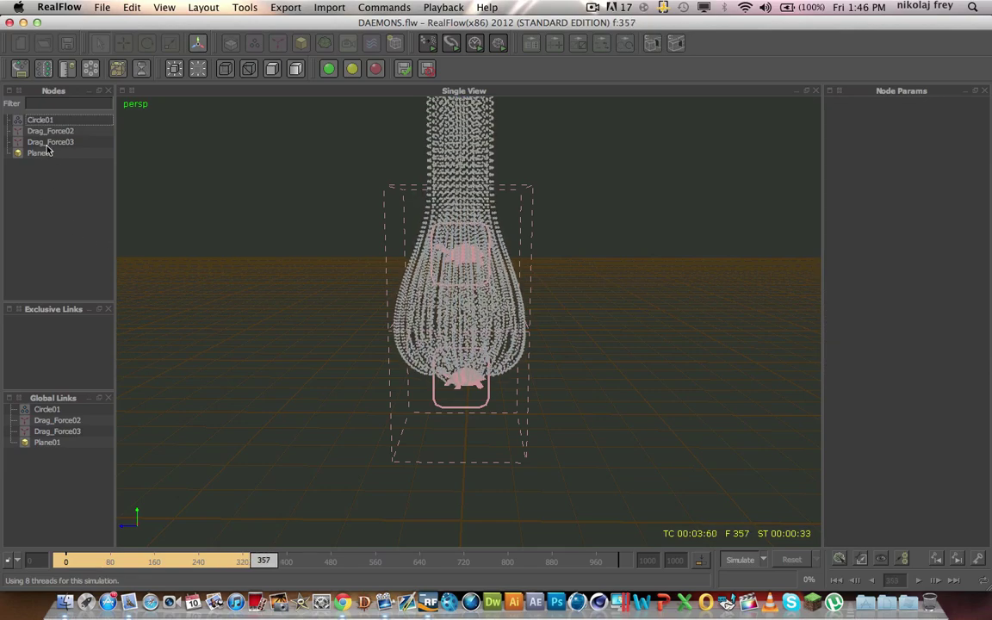
alt+drag(420, 314, 423, 340)
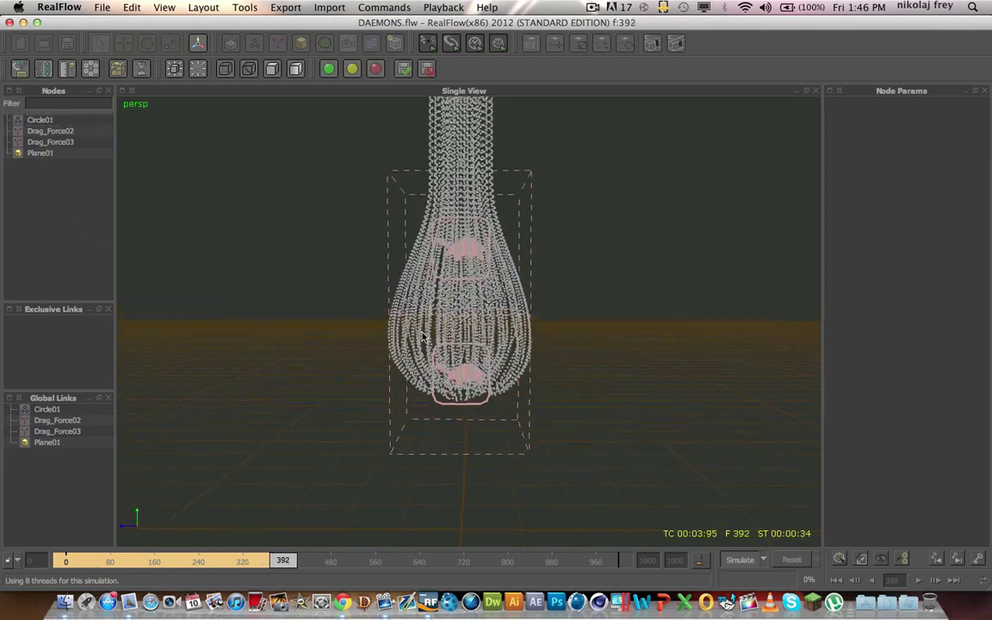
key(2)
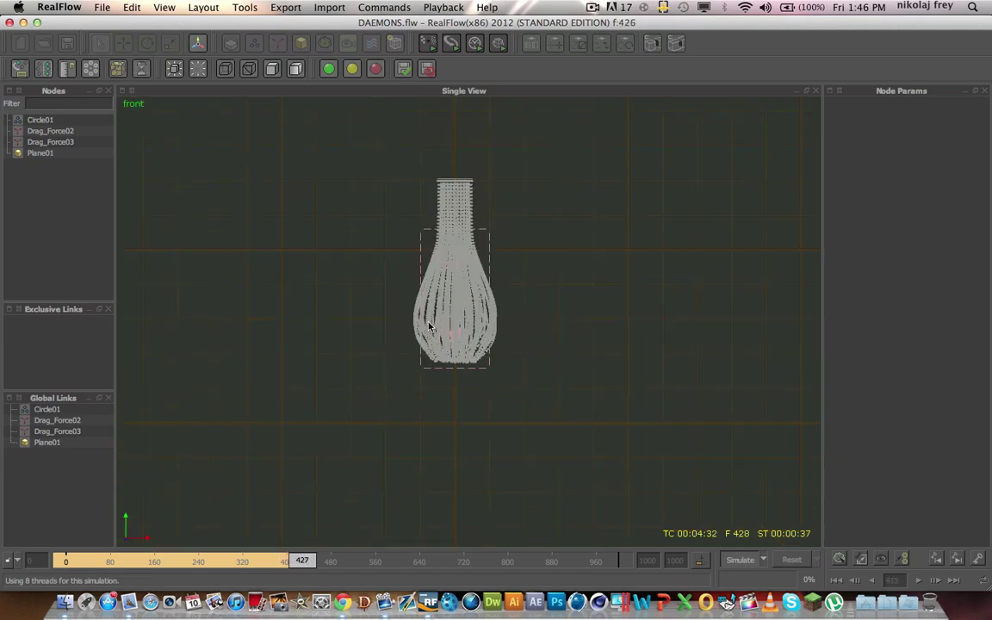
Select Drag_Force03 to check its -1.5 strength and tilt the perspective view toward the lower box
click(37, 142)
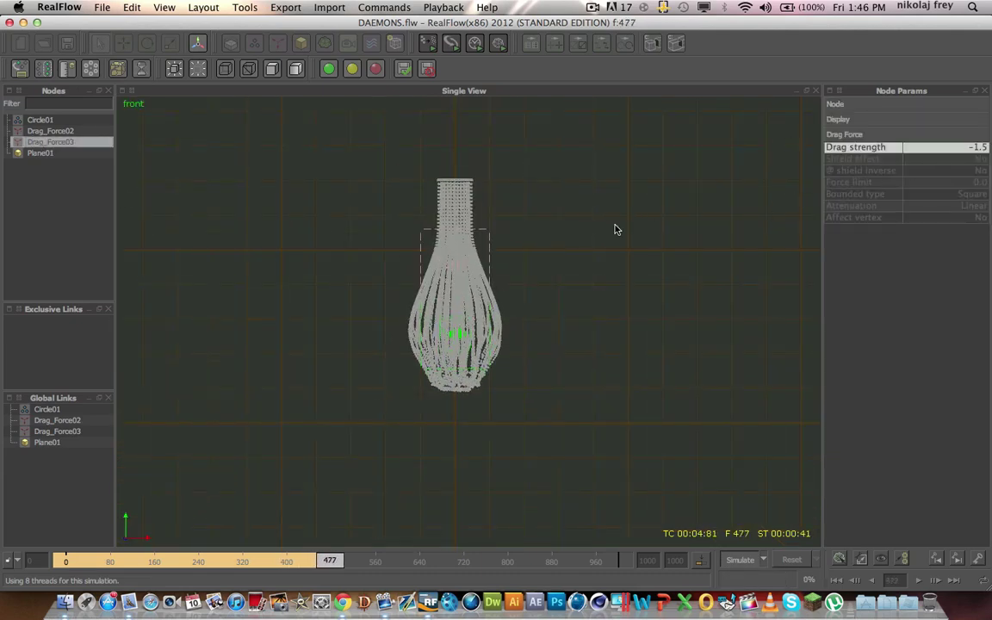
key(1)
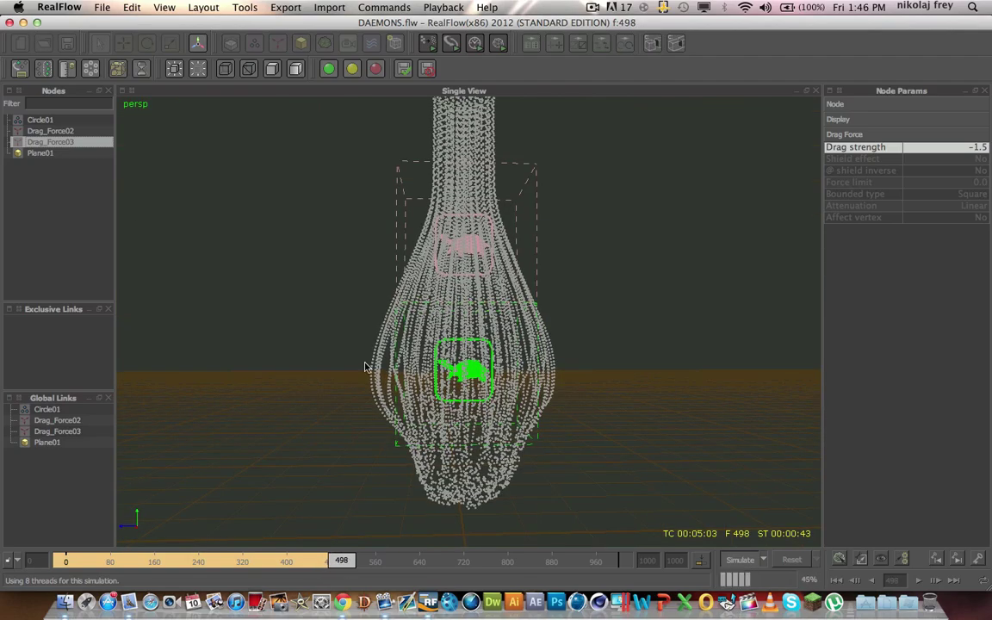
alt+drag(306, 504, 457, 344)
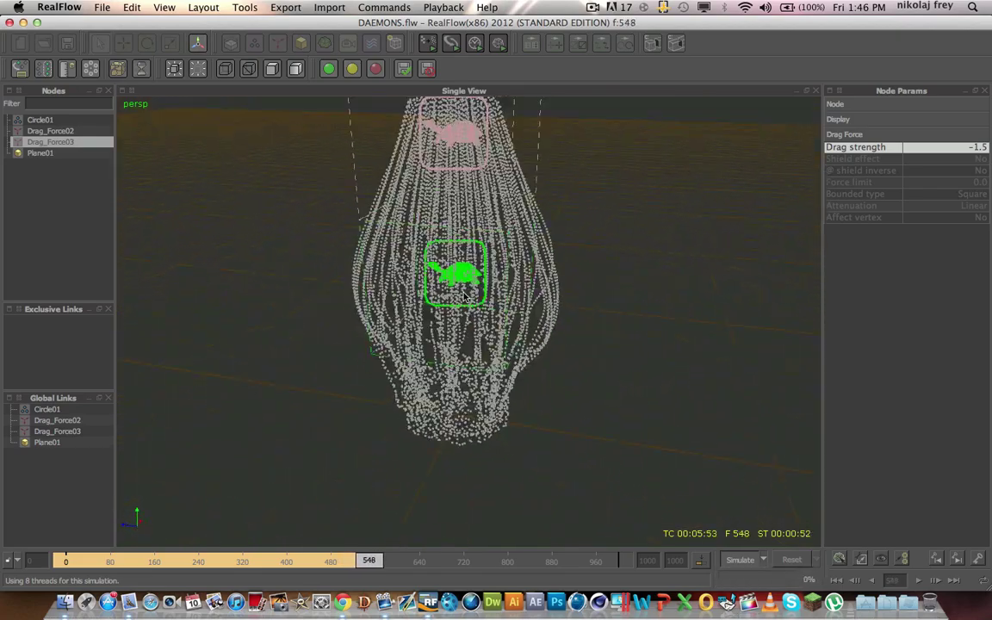
Highlight Circle01's liquid, dolly and orbit around the flow, and stop the simulation at frame 798
click(40, 119)
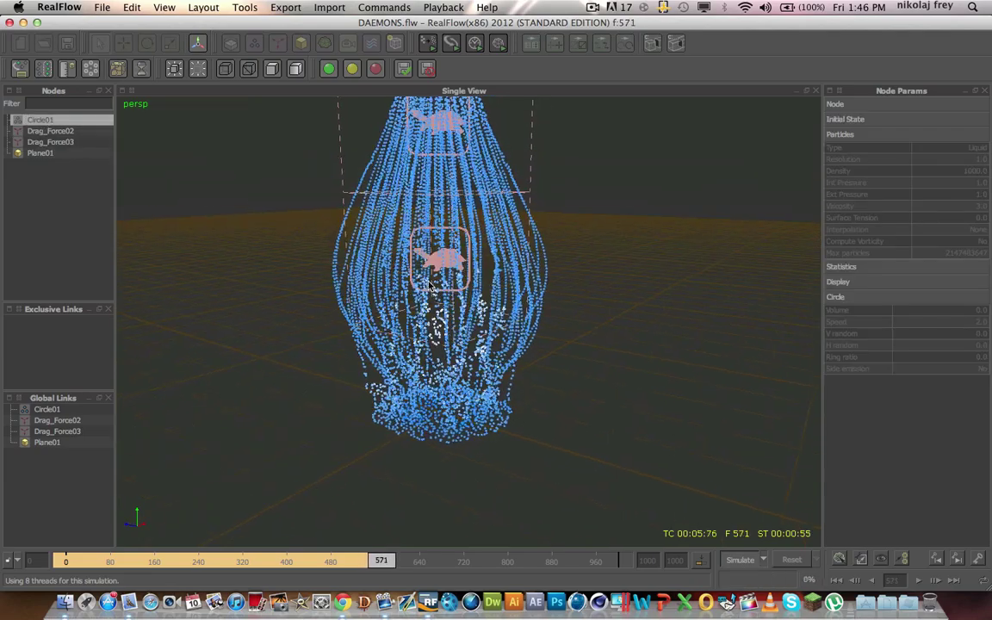
alt+drag(450, 296, 461, 255)
alt+right_drag(461, 255, 438, 214)
alt+drag(437, 213, 483, 198)
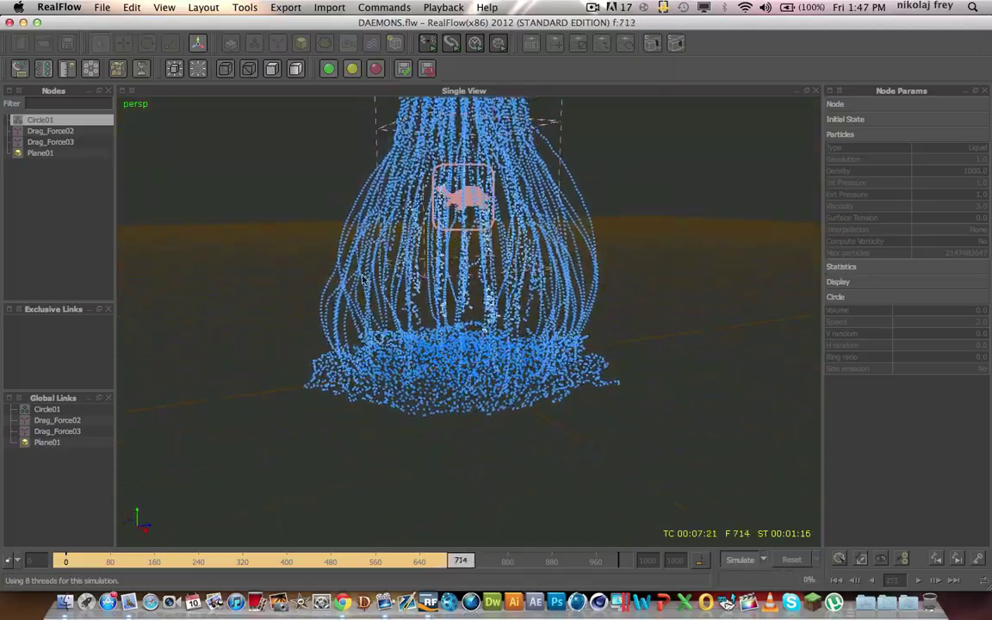
alt+right_drag(482, 345, 534, 371)
alt+drag(535, 371, 372, 325)
alt+right_drag(373, 325, 491, 284)
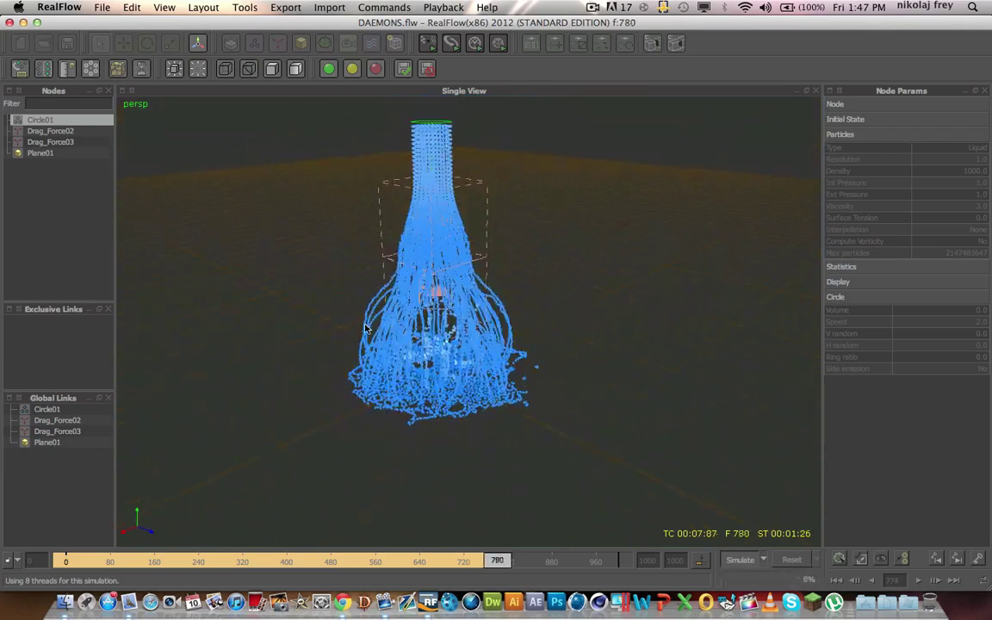
alt+drag(491, 284, 563, 270)
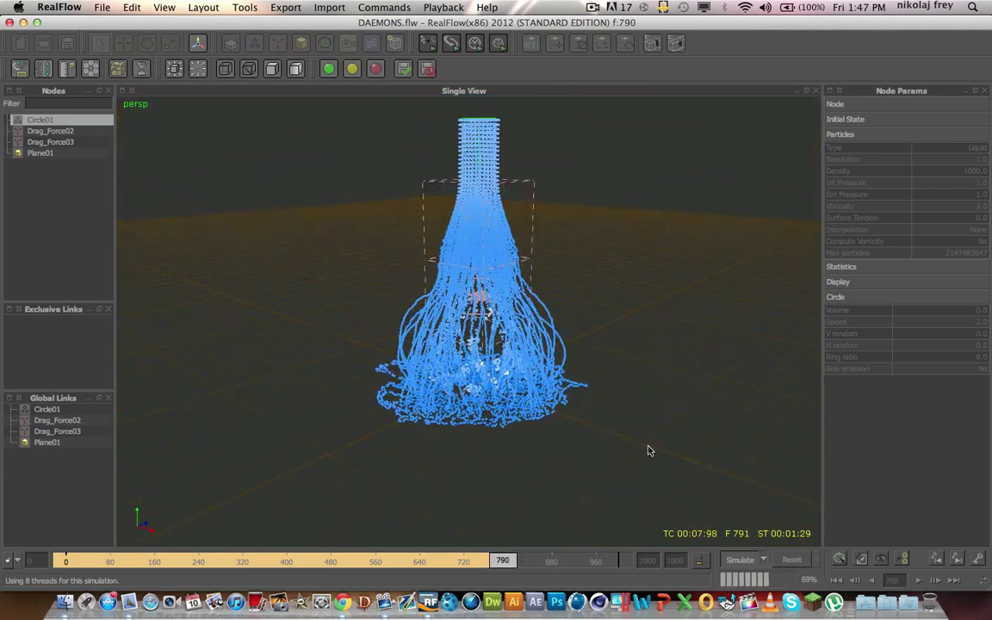
click(740, 559)
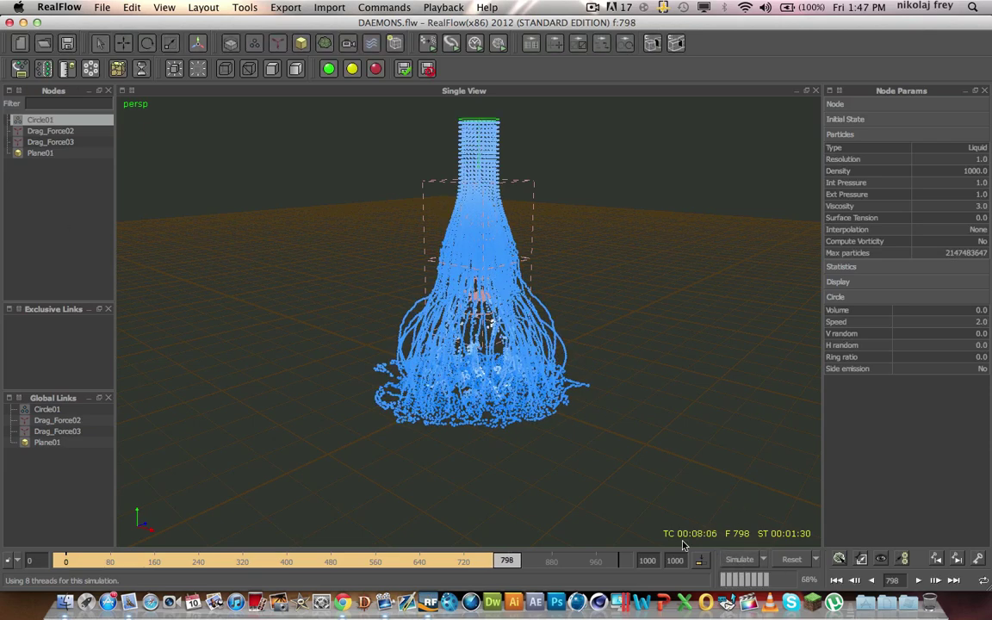
Reset to frame 0, select Drag_Force02 and Drag_Force03, and open their Shield effect choices
click(792, 559)
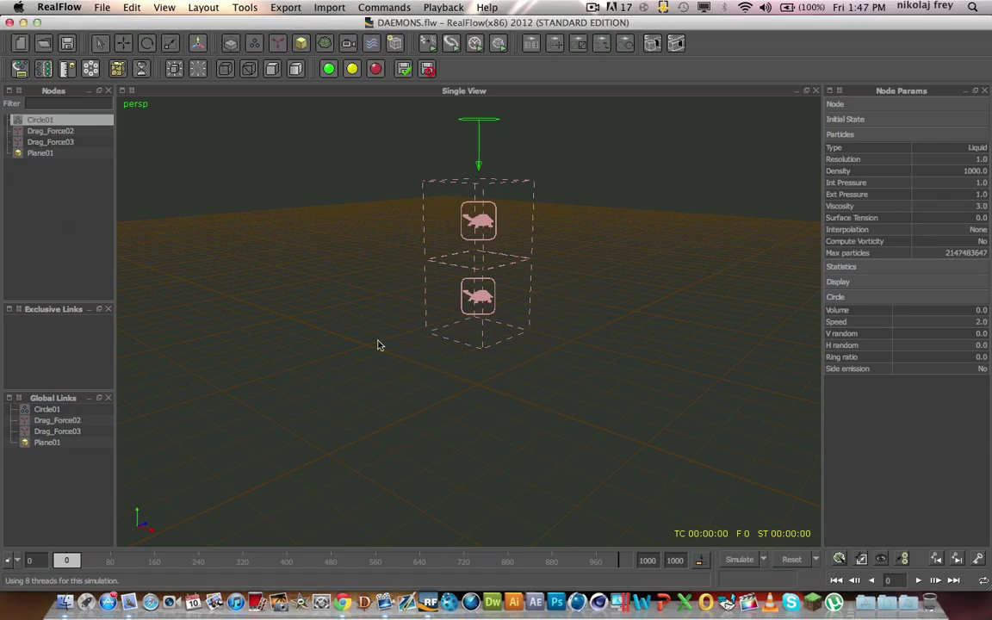
click(43, 130)
shift+click(46, 142)
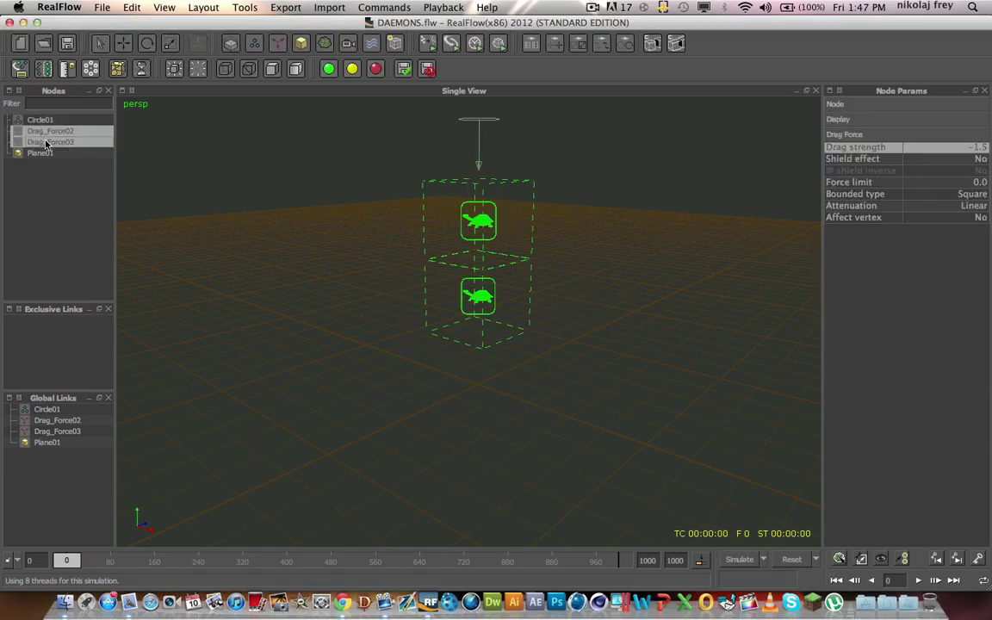
click(980, 161)
Set Shield effect to Yes on both drag forces, reset, and start the simulation
click(988, 171)
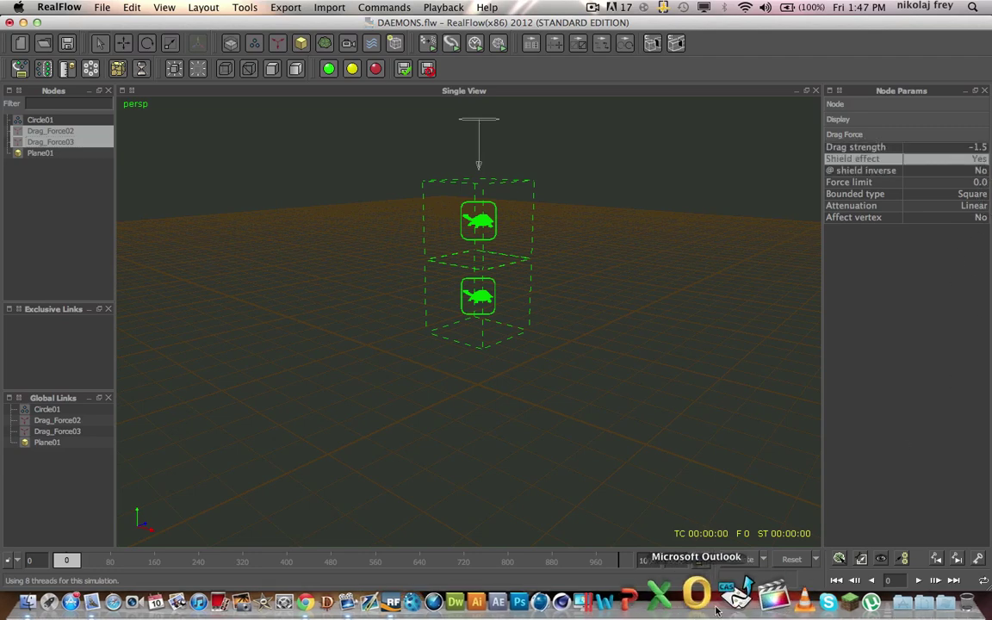
click(792, 559)
key(Return)
click(740, 560)
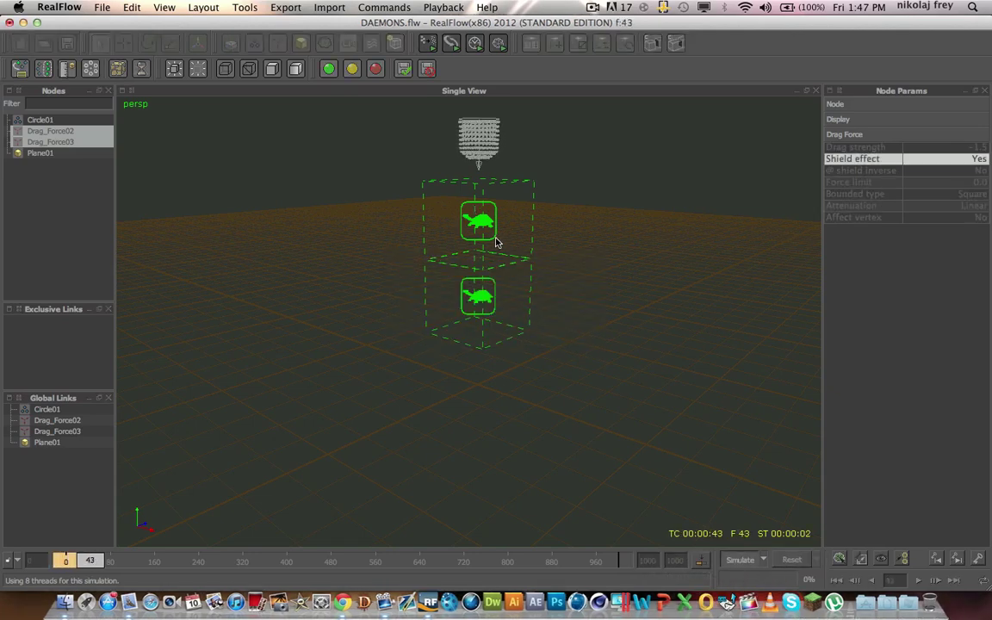
Orbit around the splashing liquid and select Circle01 as the run reaches frame 356
scroll(483, 233, up, 2)
alt+drag(492, 202, 417, 207)
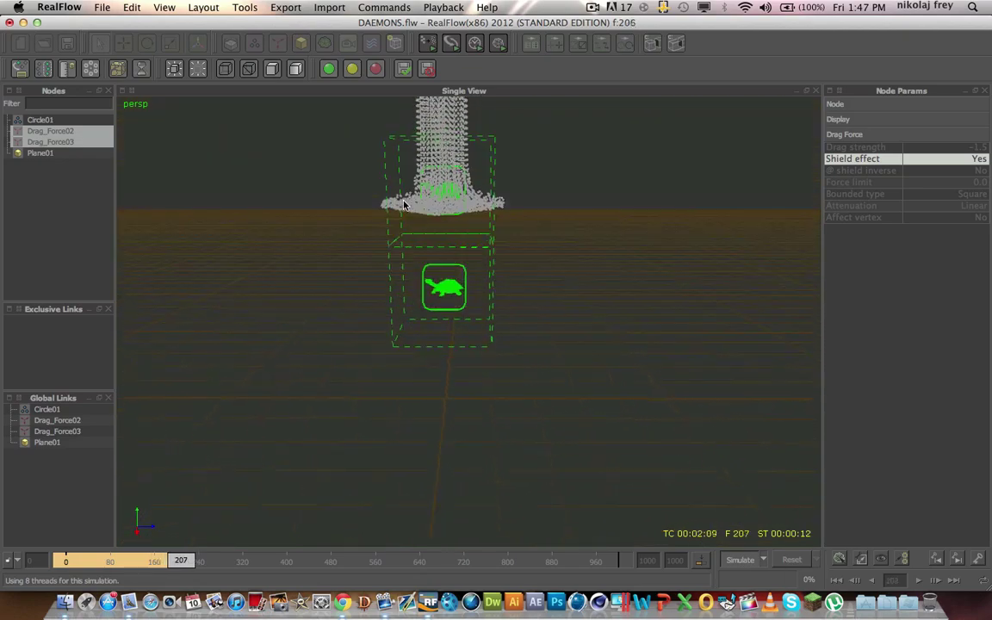
alt+drag(360, 178, 301, 221)
alt+drag(402, 246, 129, 129)
click(39, 120)
alt+drag(468, 327, 428, 237)
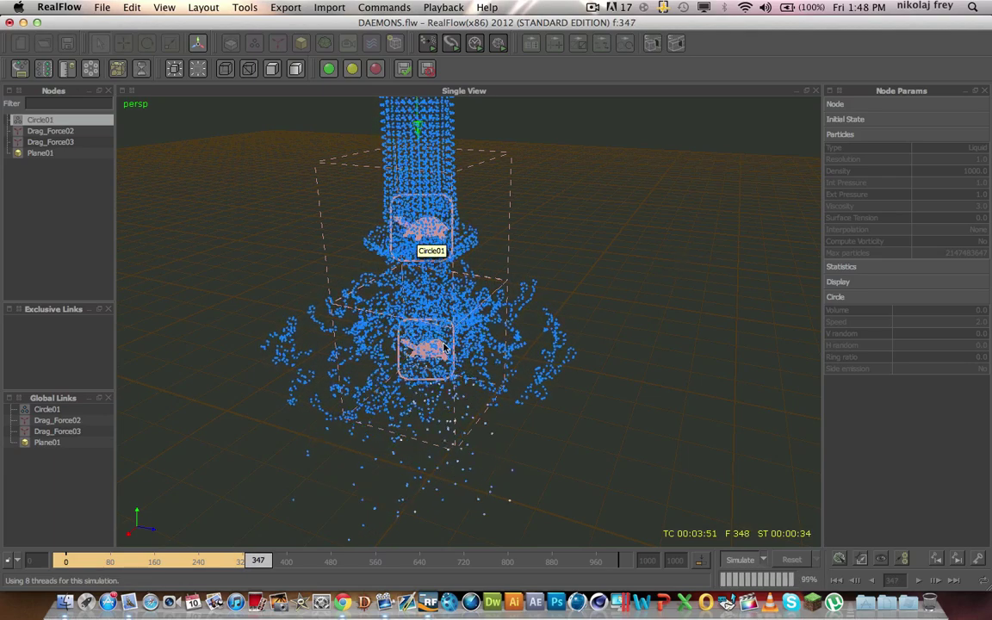
alt+drag(323, 285, 267, 370)
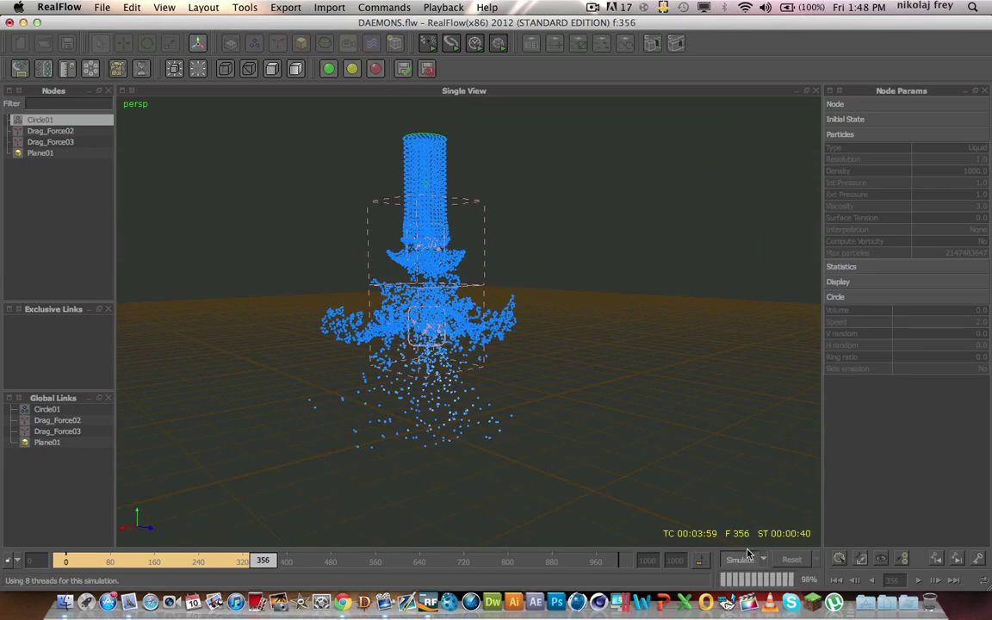
Stop and reset the simulation, then set shield inverse to Yes on Drag_Force02 and Drag_Force03
click(767, 561)
click(791, 559)
key(Return)
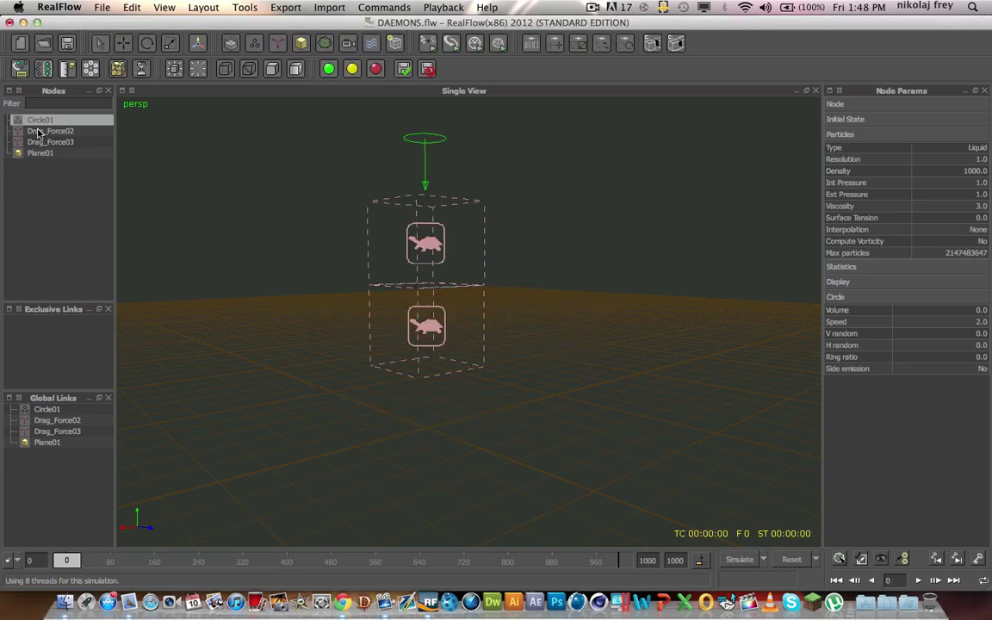
click(38, 132)
shift+click(43, 142)
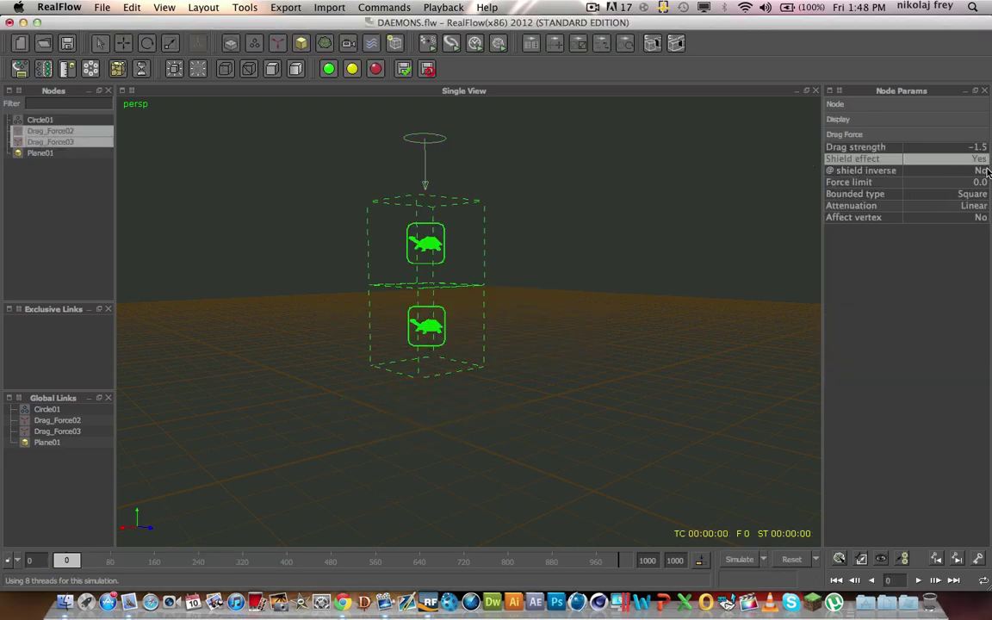
click(980, 170)
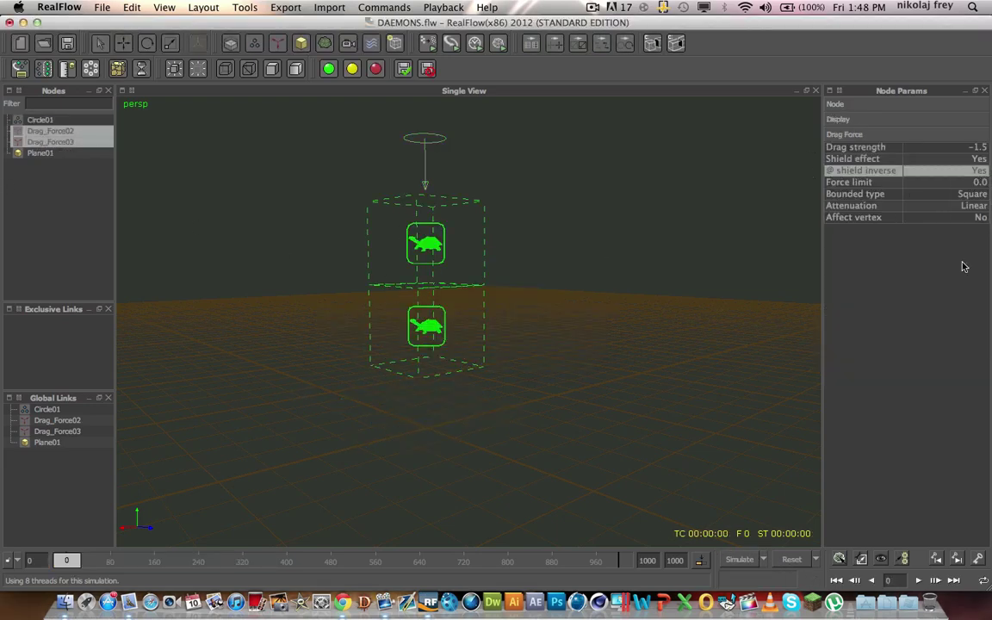
Clear the previous data and rerun the simulation with shield inverse on
click(792, 560)
key(Return)
click(739, 560)
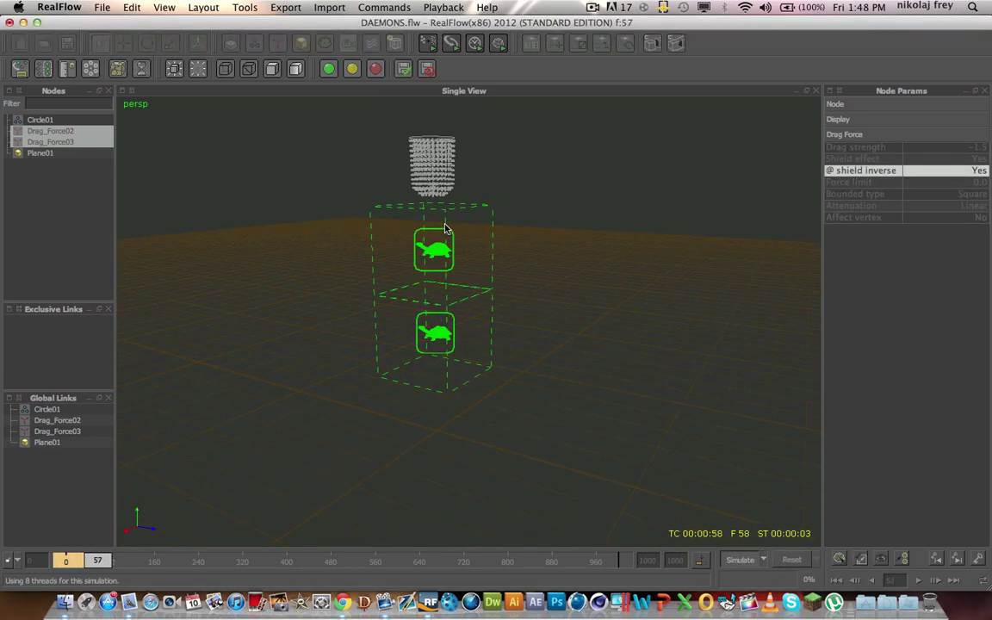
Select Circle01 with both drag forces, orbit to follow the liquid column, and stop at frame 199
click(41, 121)
shift+click(54, 142)
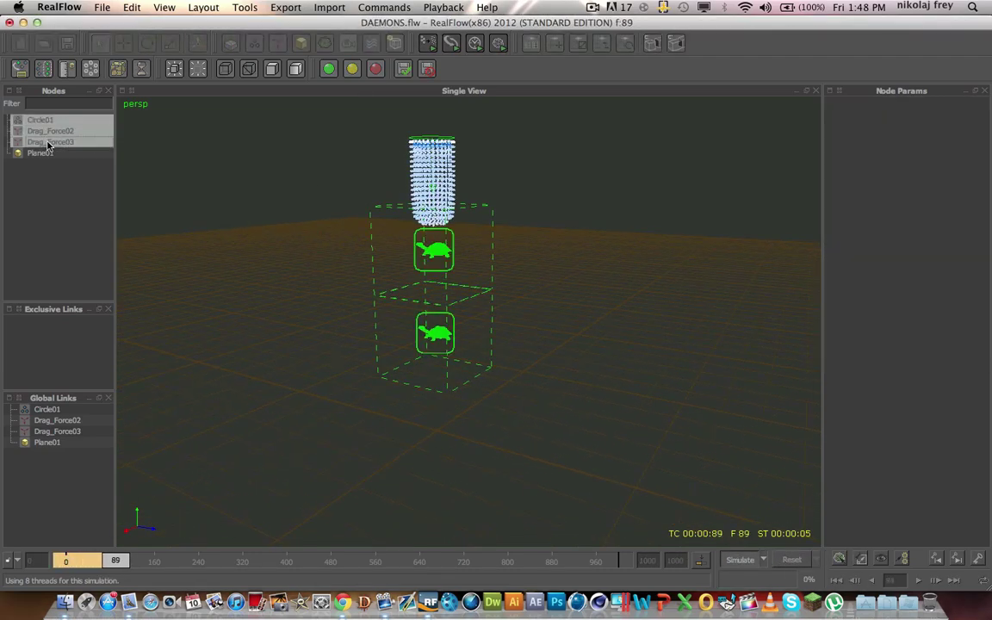
alt+drag(435, 267, 484, 257)
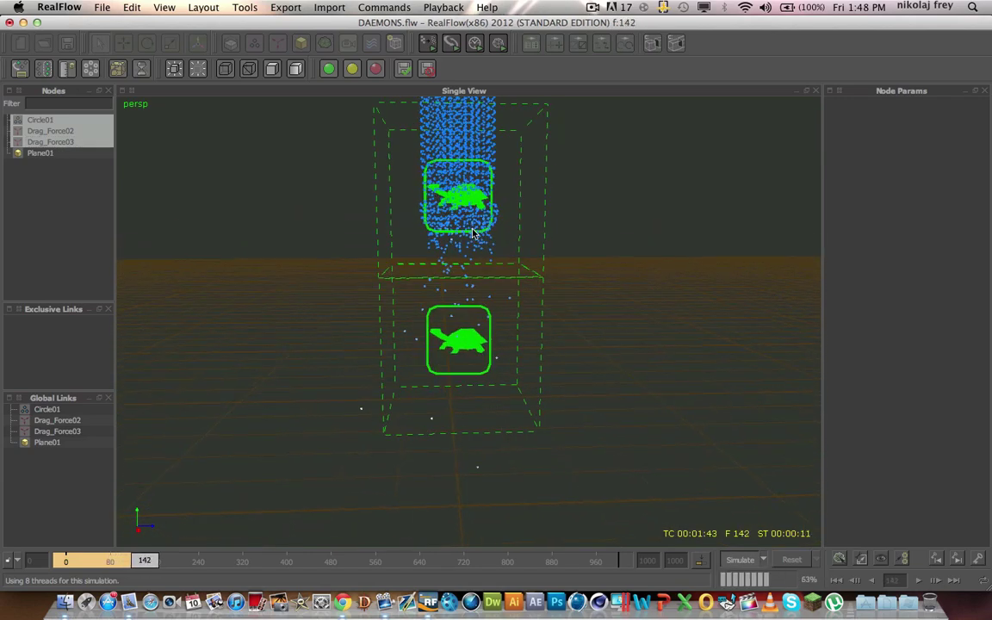
alt+drag(470, 234, 437, 241)
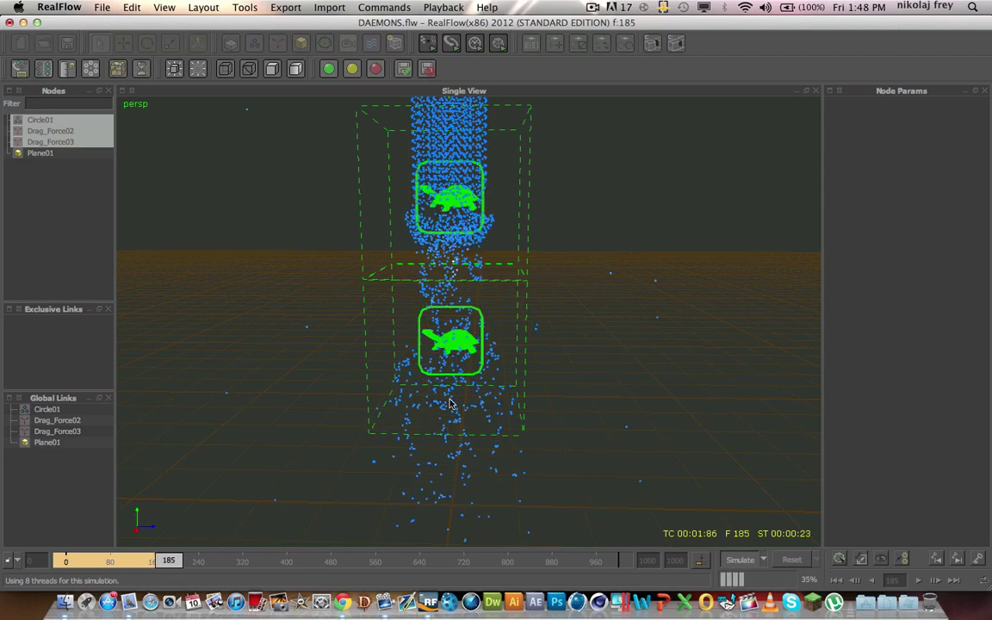
alt+drag(457, 221, 655, 432)
click(740, 559)
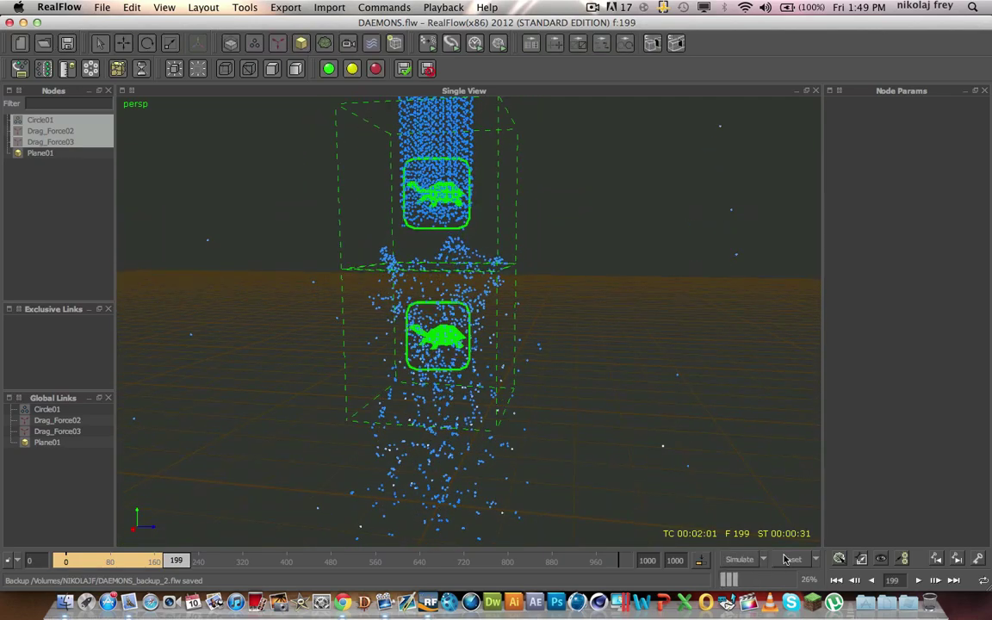
Reset to frame 0, select both drag forces, and keep their bounded type as Square
click(793, 560)
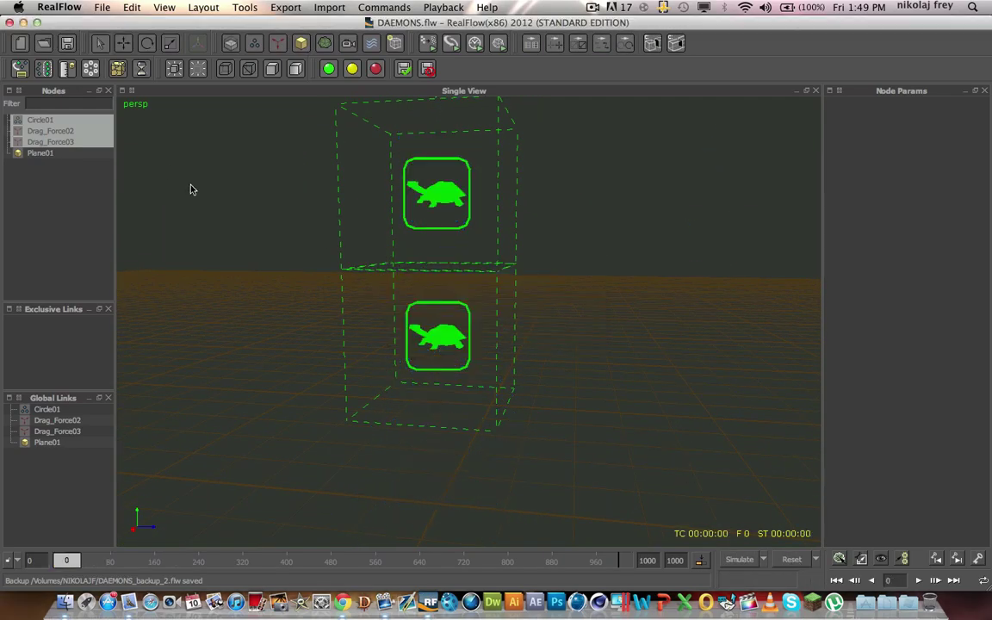
click(38, 131)
shift+click(43, 142)
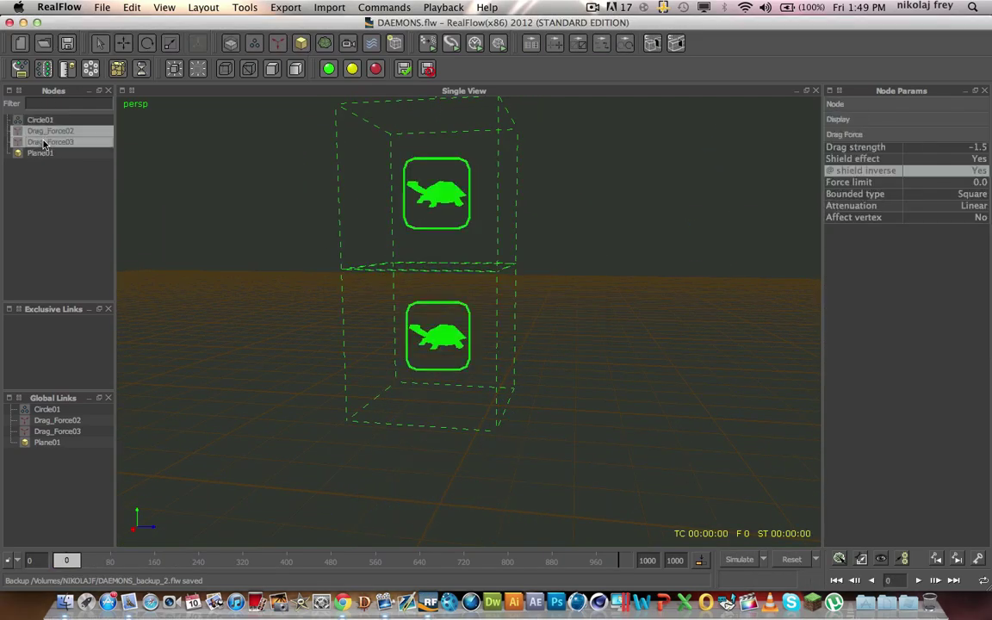
click(970, 194)
click(956, 194)
click(942, 297)
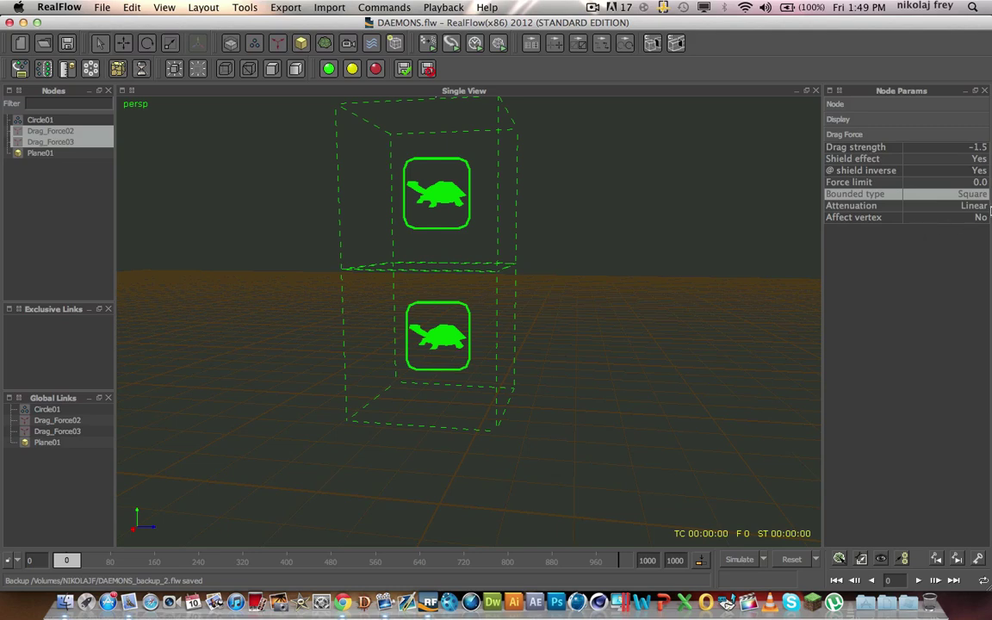
Keep attenuation at Linear and set Affect vertex to Yes for both drag forces
click(965, 205)
click(986, 206)
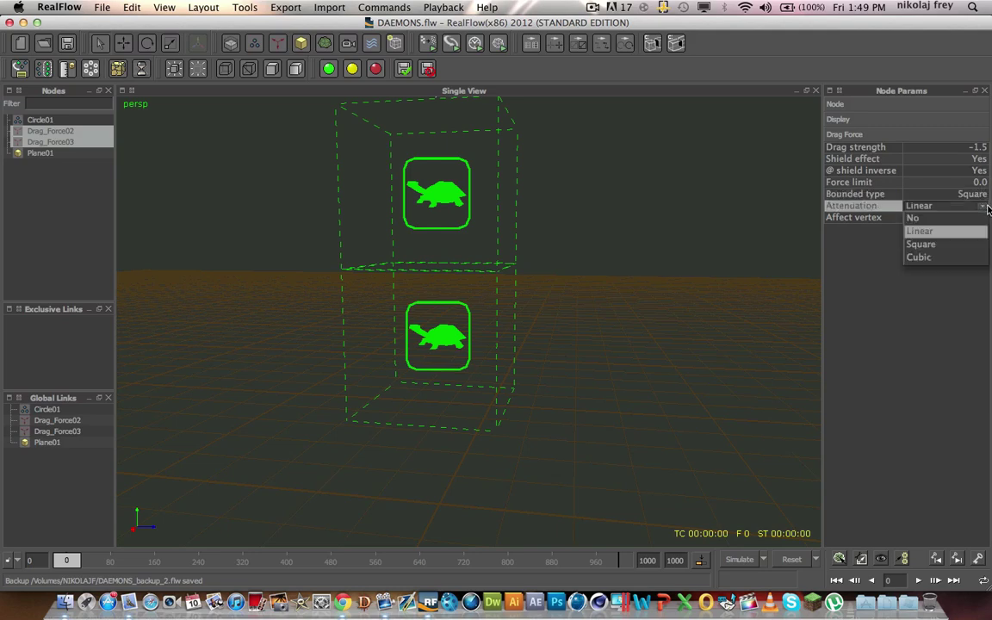
click(870, 246)
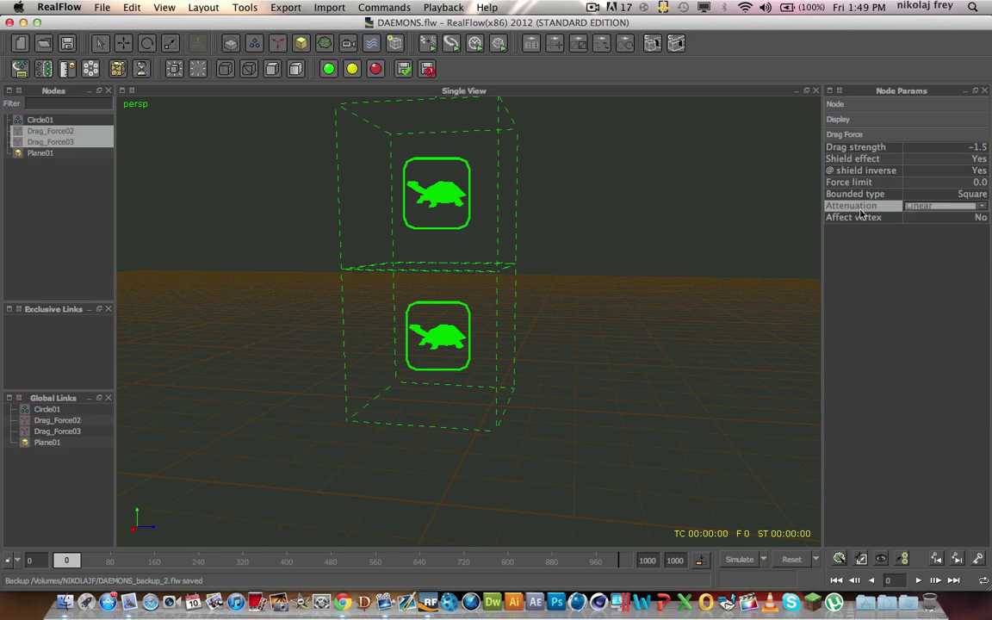
click(981, 219)
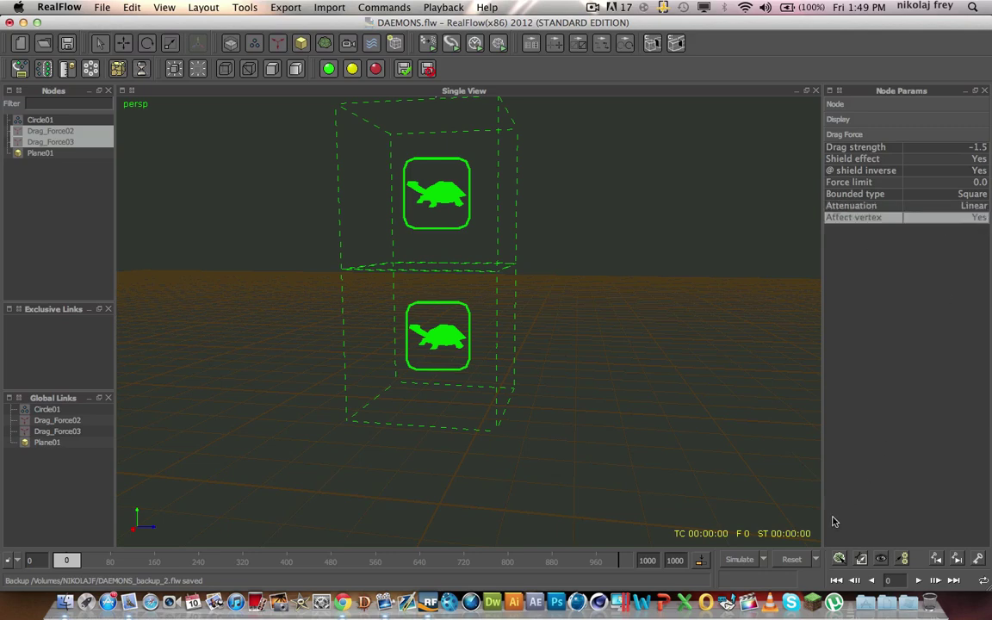
click(739, 560)
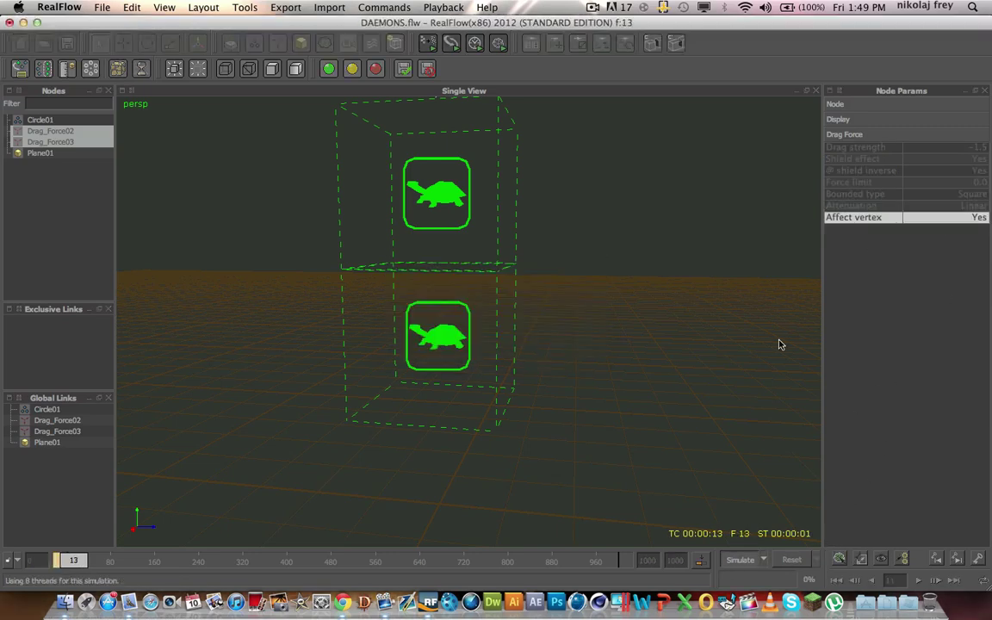
alt+drag(582, 271, 465, 273)
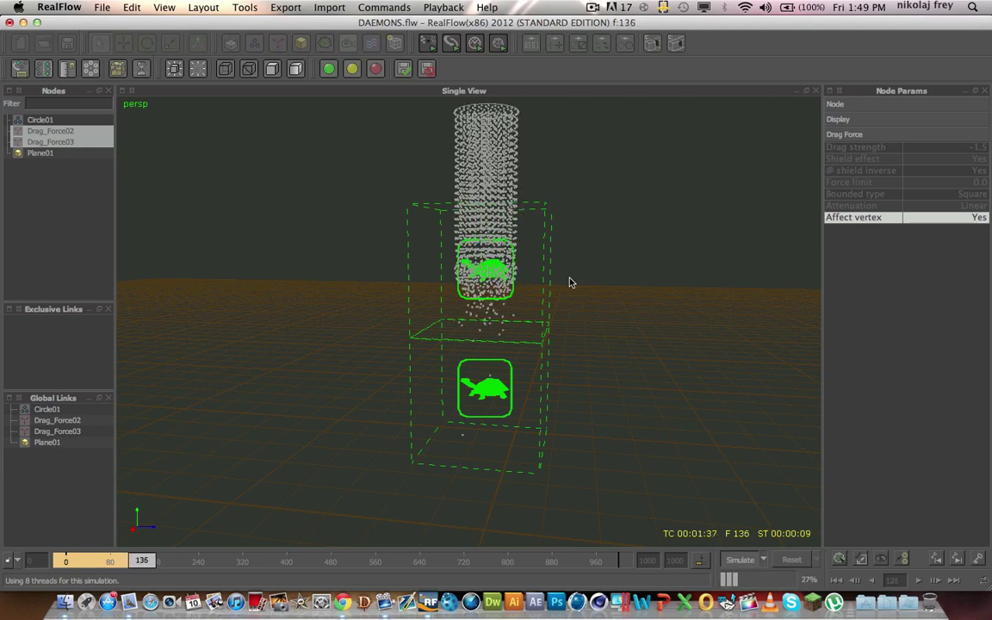
click(739, 560)
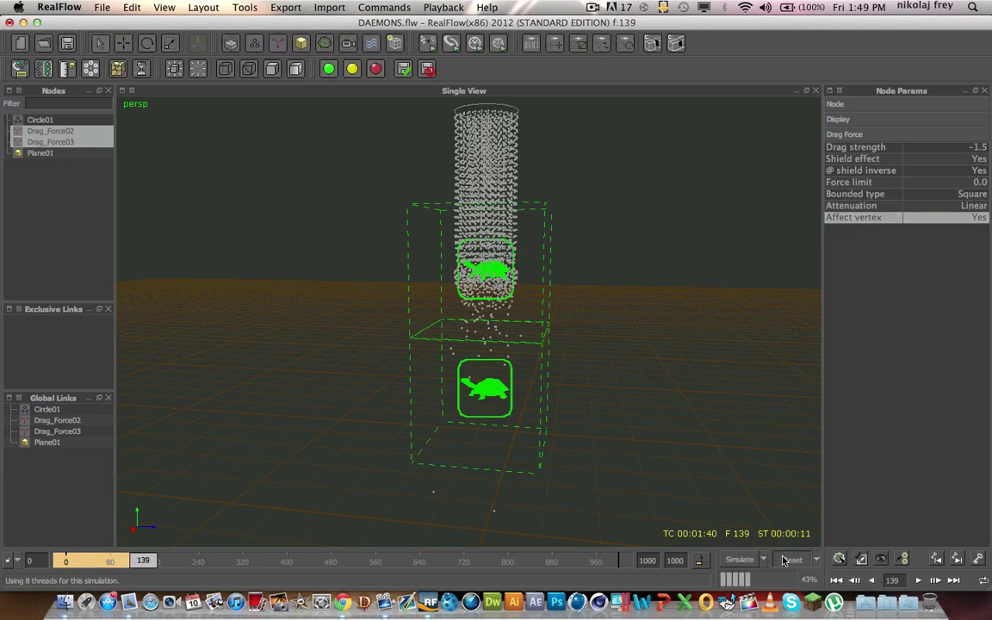
click(787, 560)
key(Return)
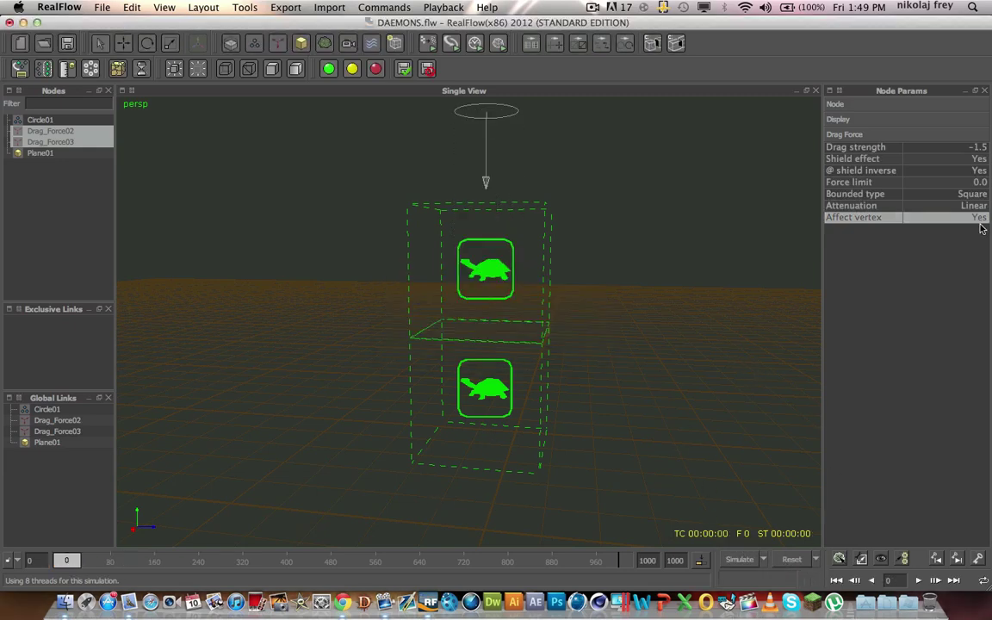
Set Shield effect to No on both drag forces, reset, rerun, and select Circle01 with both drags
click(982, 159)
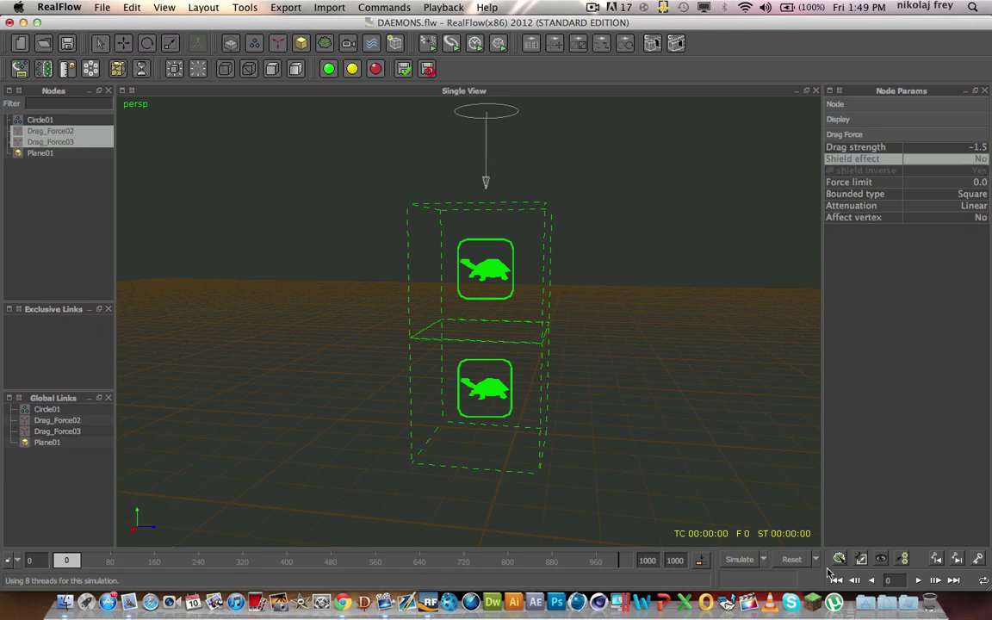
click(792, 560)
key(Return)
click(738, 561)
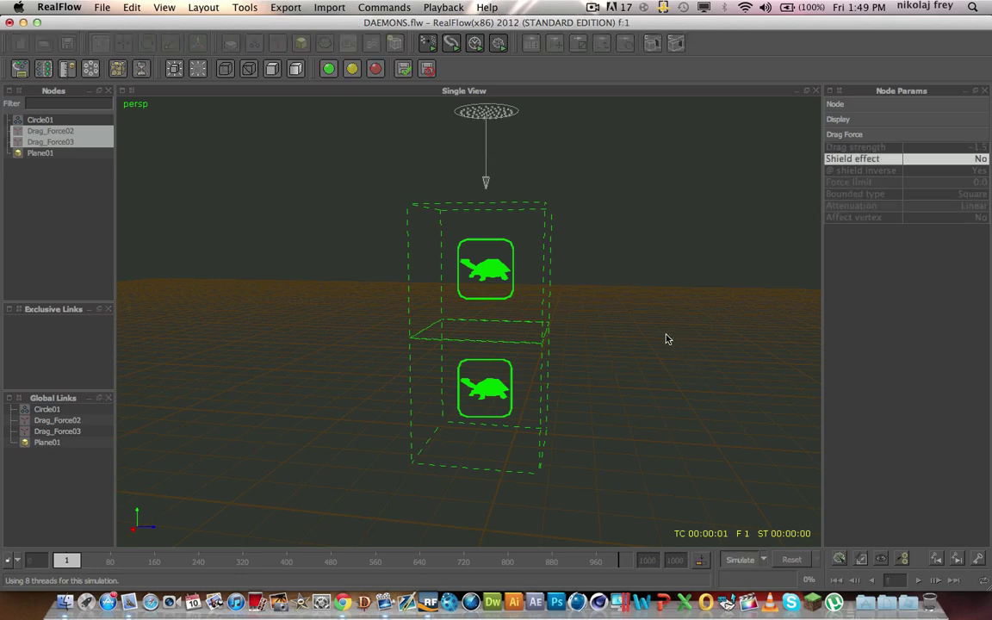
shift+click(41, 121)
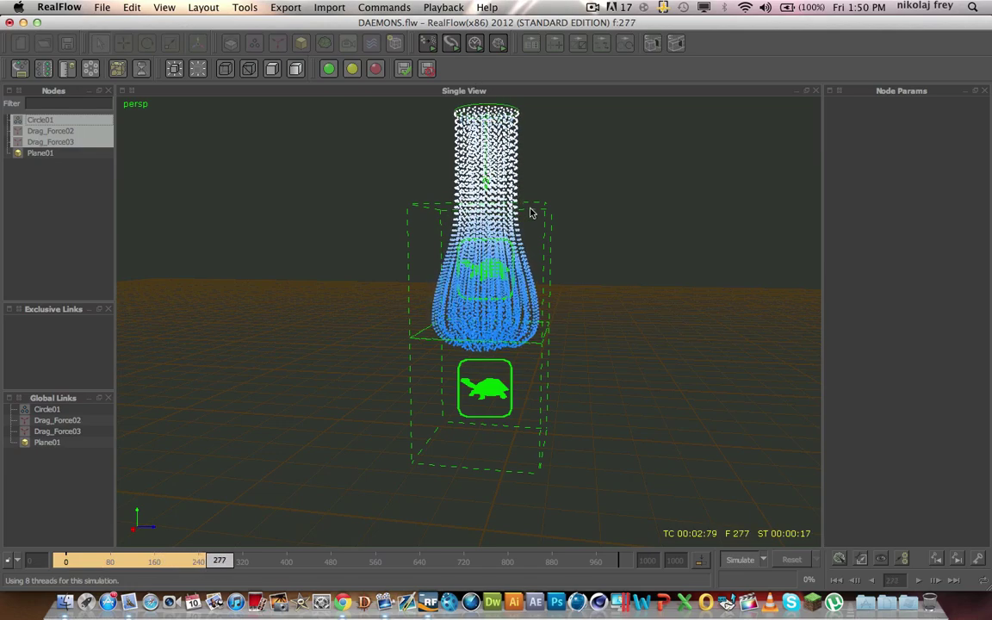
Orbit and dolly around the running simulation to inspect the bulb-shaped vase and its ground splash
alt+drag(532, 228, 468, 251)
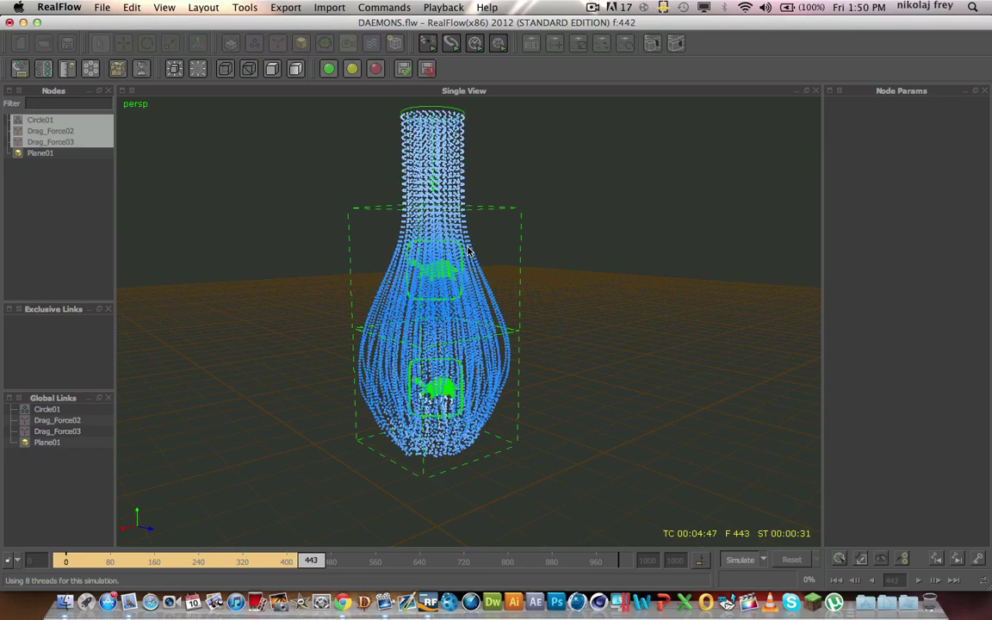
alt+drag(468, 251, 412, 364)
alt+right_drag(411, 364, 360, 308)
alt+drag(360, 308, 343, 347)
alt+right_drag(343, 347, 458, 353)
alt+drag(457, 353, 433, 343)
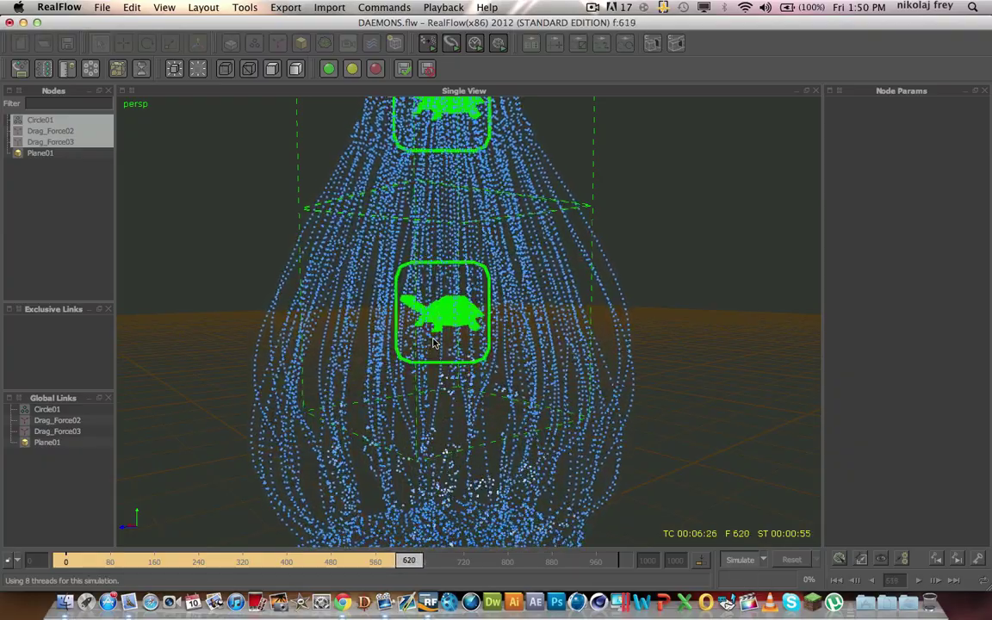
alt+right_drag(434, 343, 318, 340)
alt+drag(319, 340, 521, 389)
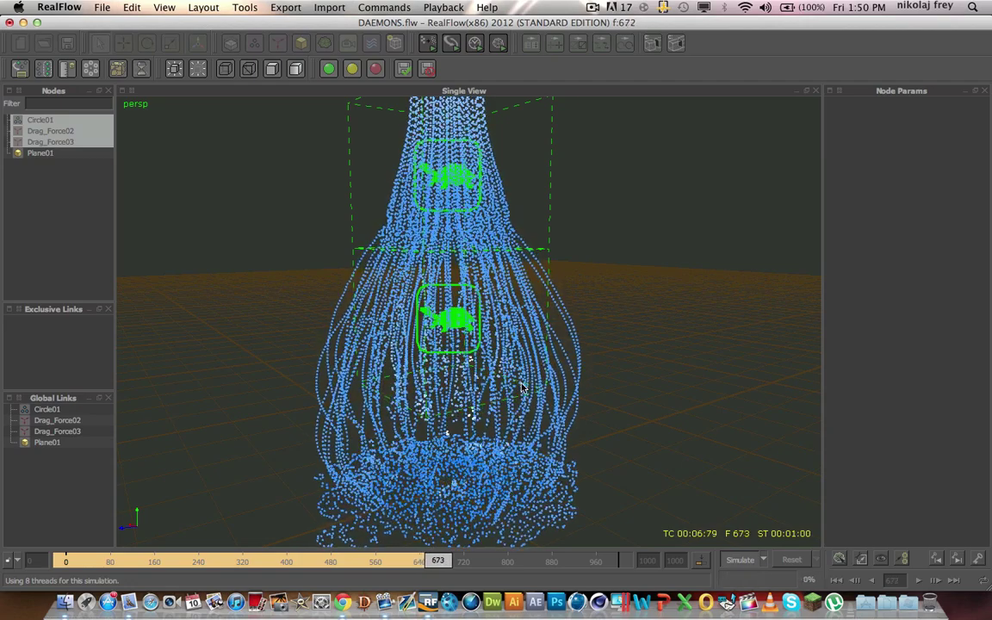